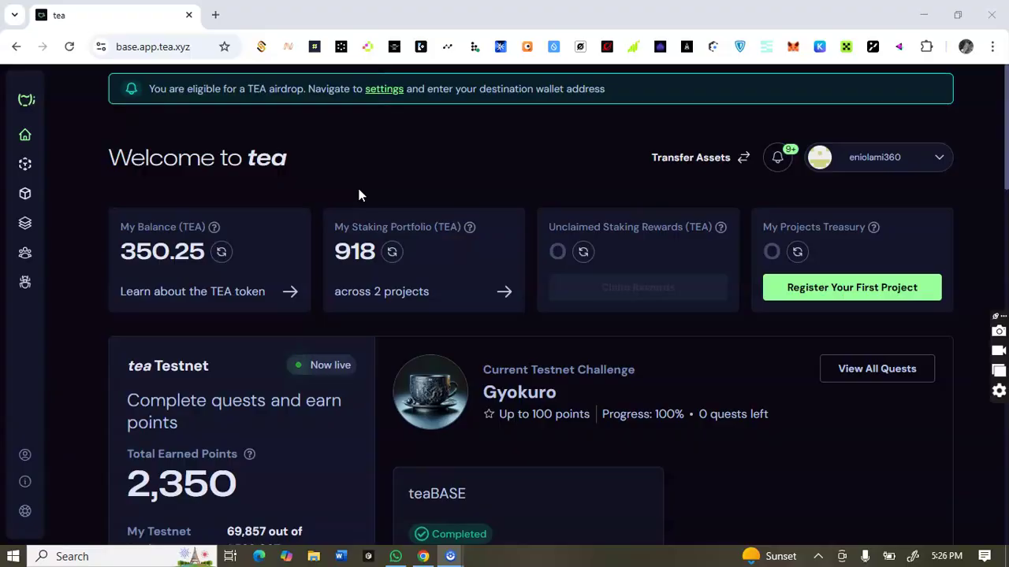
- Open account Settings from the airdrop banner and scroll to the Eligible Airdrop Destination card
{"action": "left_click", "coordinate": [385, 89]}
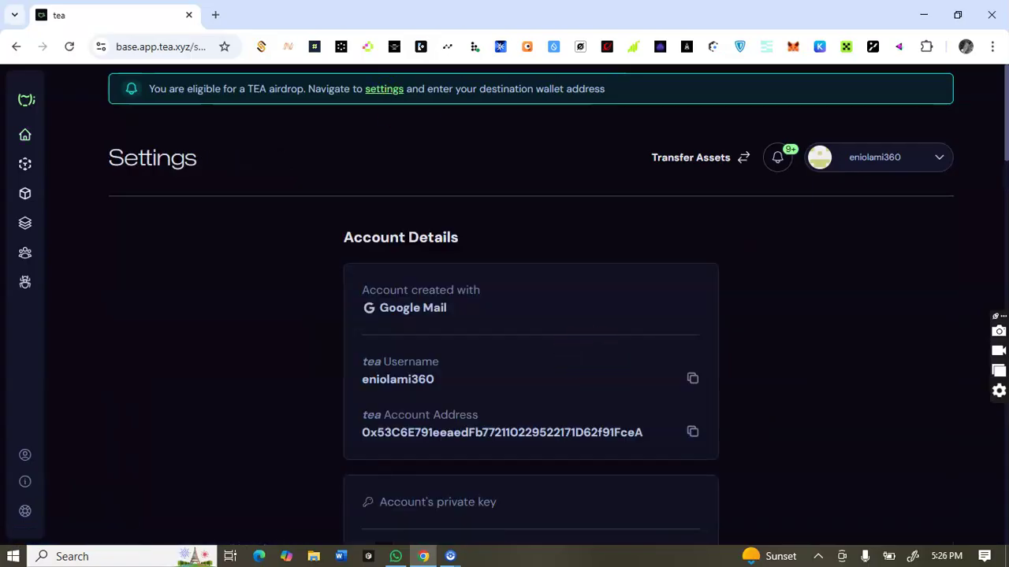
{"action": "scroll", "coordinate": [583, 354], "scroll_direction": "down", "scroll_amount": 2}
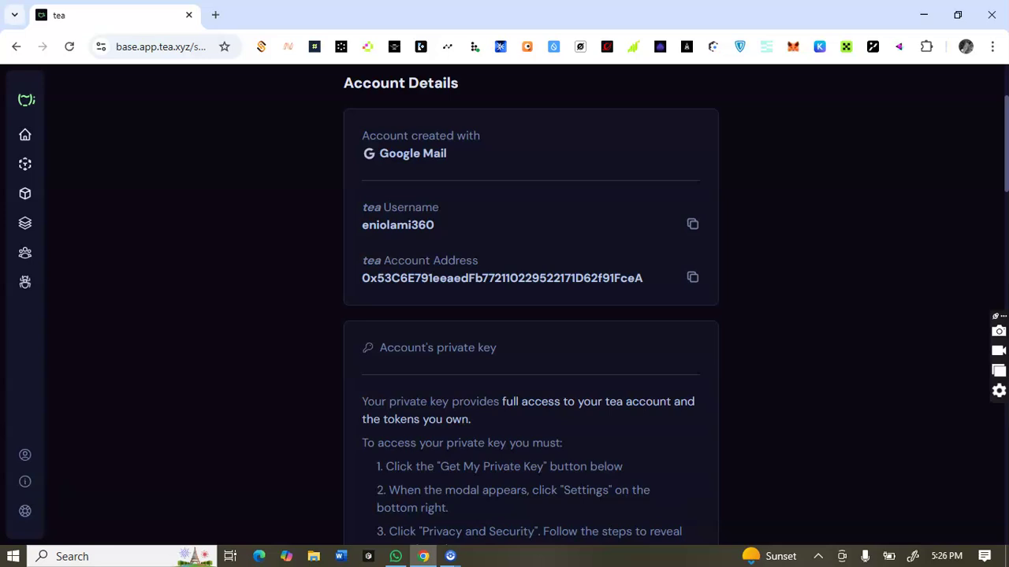
{"action": "scroll", "coordinate": [583, 354], "scroll_direction": "down", "scroll_amount": 1}
{"action": "scroll", "coordinate": [583, 354], "scroll_direction": "down", "scroll_amount": 2}
{"action": "scroll", "coordinate": [583, 354], "scroll_direction": "down", "scroll_amount": 3}
{"action": "scroll", "coordinate": [583, 354], "scroll_direction": "down", "scroll_amount": 3}
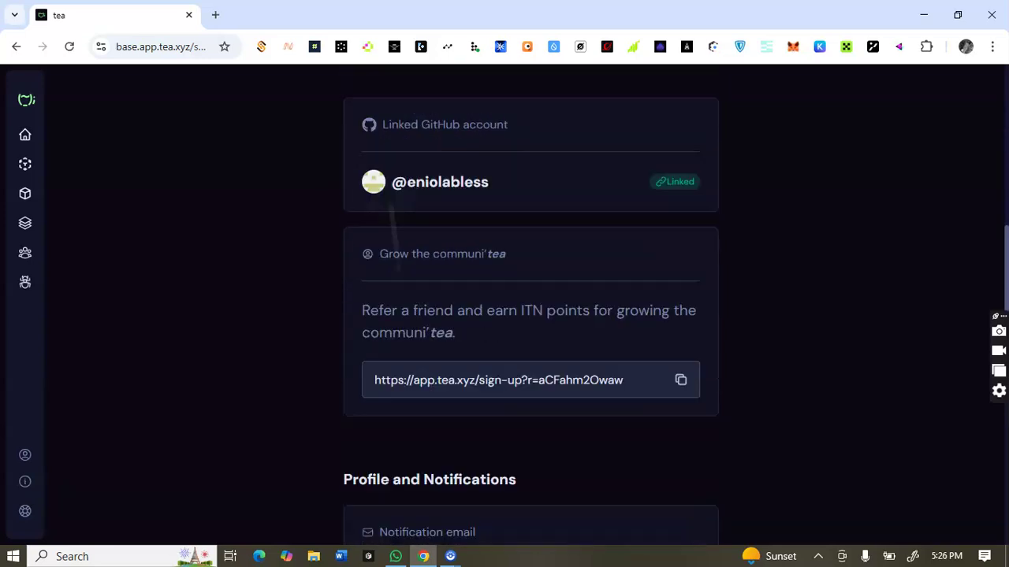
{"action": "scroll", "coordinate": [530, 305], "scroll_direction": "down", "scroll_amount": 2}
{"action": "scroll", "coordinate": [530, 305], "scroll_direction": "down", "scroll_amount": 3}
{"action": "scroll", "coordinate": [530, 305], "scroll_direction": "down", "scroll_amount": 3}
{"action": "scroll", "coordinate": [530, 305], "scroll_direction": "down", "scroll_amount": 1}
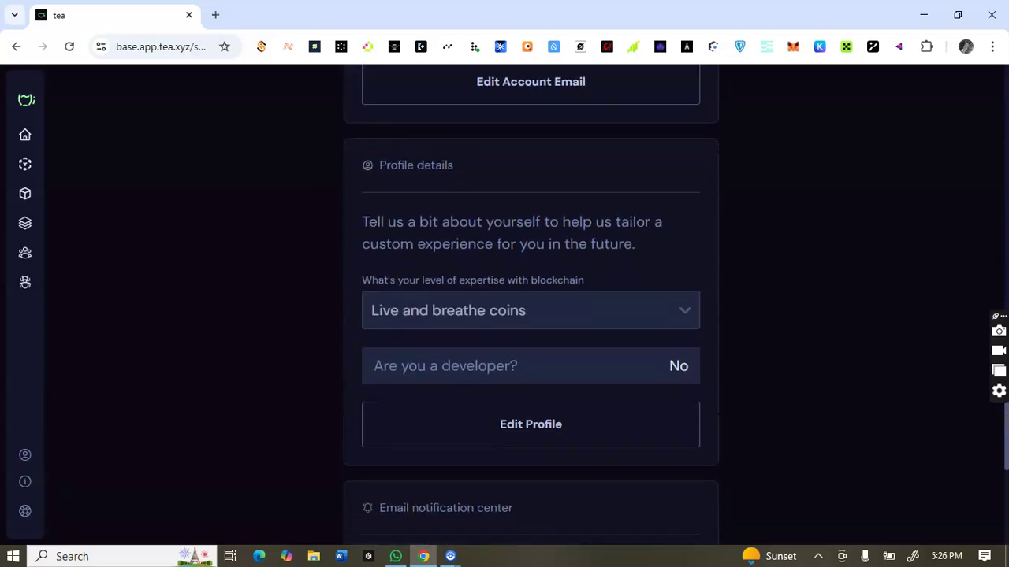
{"action": "scroll", "coordinate": [530, 305], "scroll_direction": "down", "scroll_amount": 4}
{"action": "scroll", "coordinate": [530, 304], "scroll_direction": "down", "scroll_amount": 1}
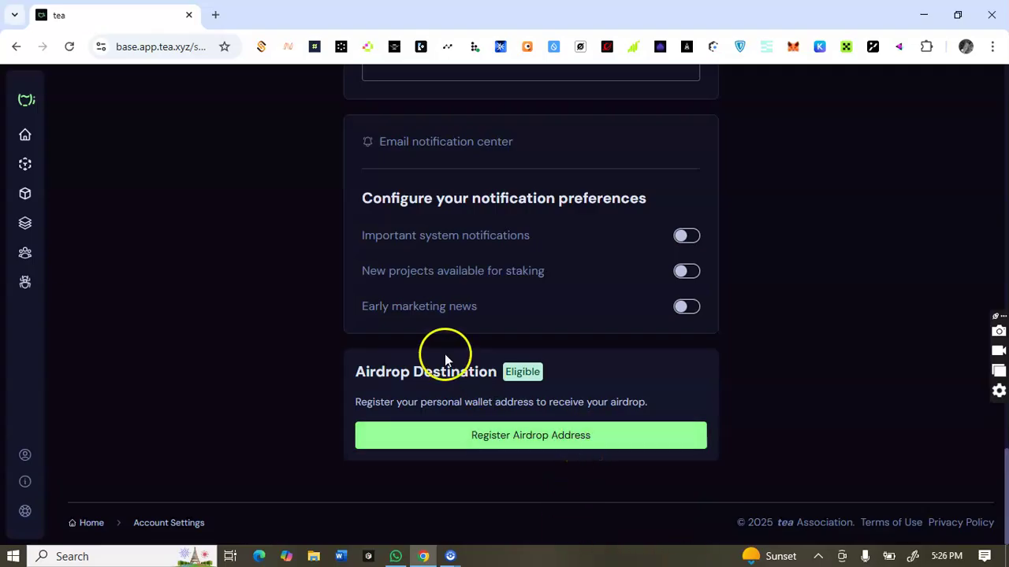
- Start airdrop address registration and accept the three acknowledgements: personal wallet, one-time action, cannot be changed
{"action": "left_click", "coordinate": [489, 437]}
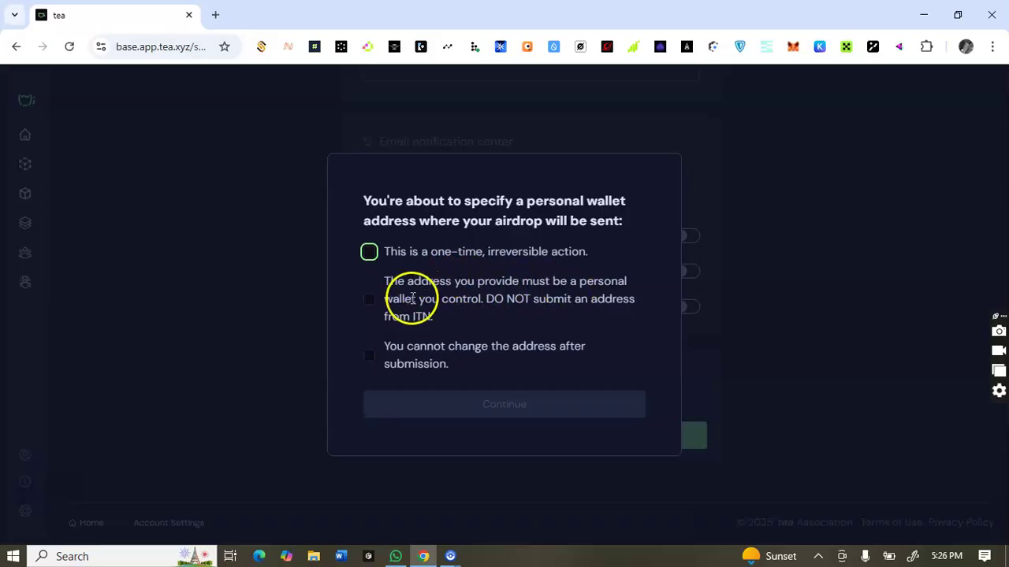
{"action": "left_click", "coordinate": [372, 298]}
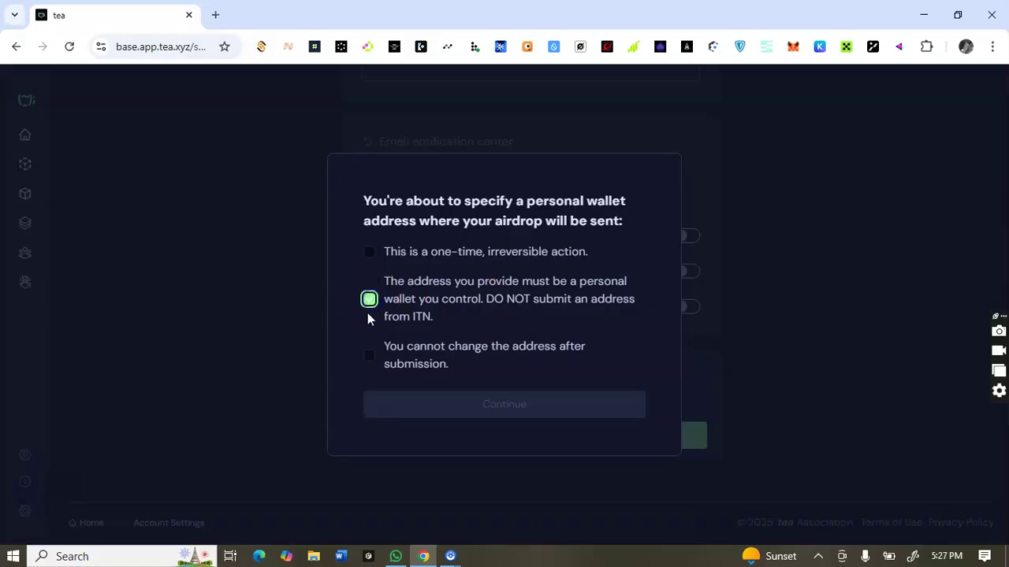
{"action": "left_click", "coordinate": [368, 252]}
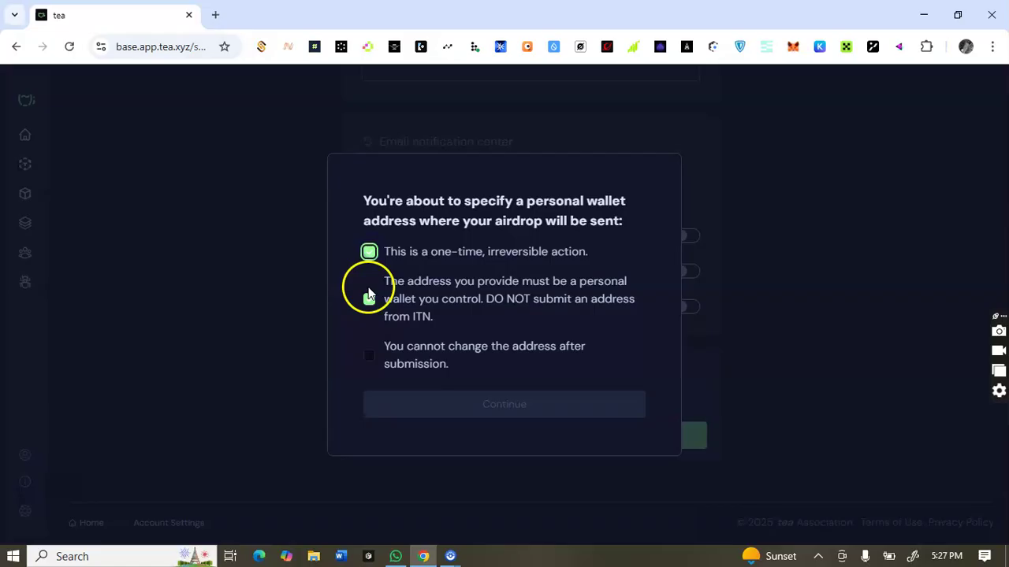
{"action": "left_click", "coordinate": [368, 354]}
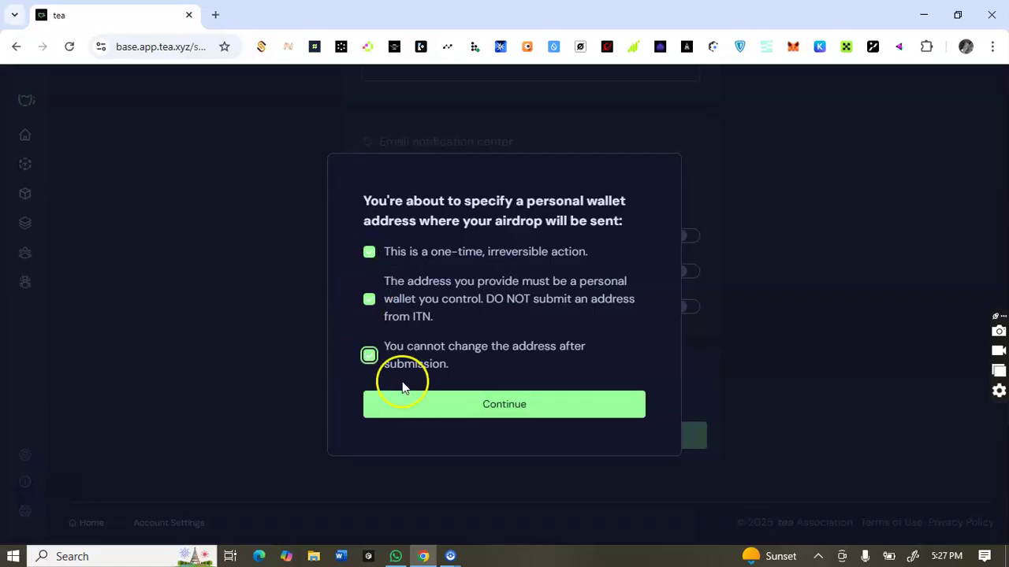
{"action": "left_click", "coordinate": [448, 407]}
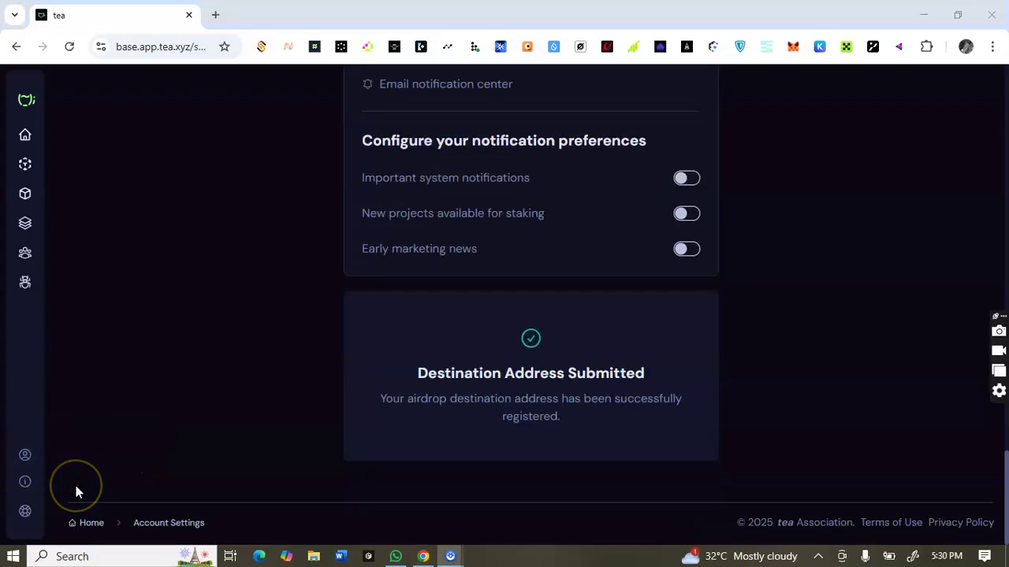
- Submit the personal wallet address as the airdrop destination and review the registration confirmation
{"action": "left_click", "coordinate": [423, 472]}
{"action": "scroll", "coordinate": [566, 356], "scroll_direction": "up", "scroll_amount": 1}
{"action": "scroll", "coordinate": [565, 357], "scroll_direction": "up", "scroll_amount": 1}
{"action": "scroll", "coordinate": [566, 357], "scroll_direction": "down", "scroll_amount": 2}
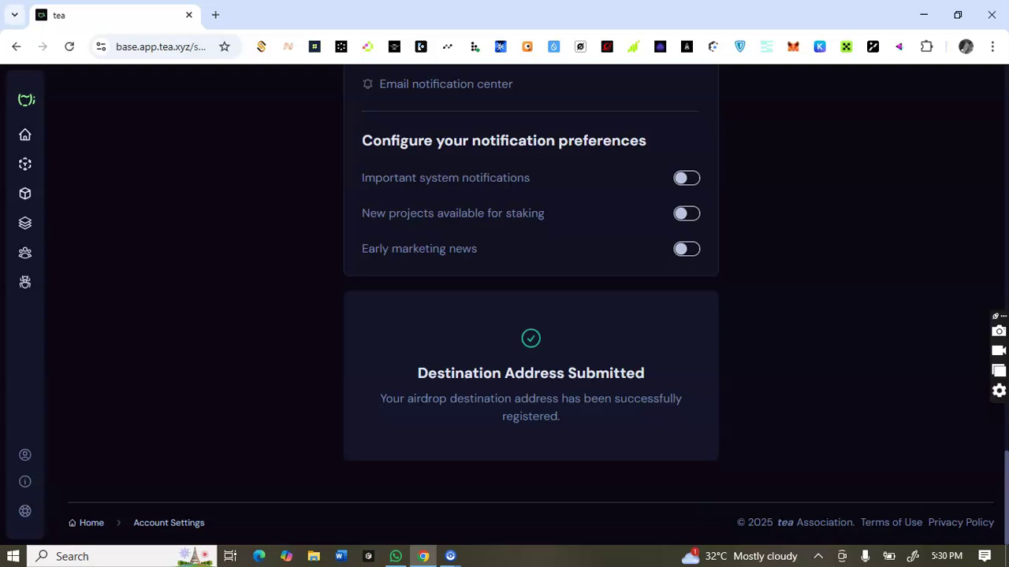
{"action": "scroll", "coordinate": [804, 418], "scroll_direction": "up", "scroll_amount": 2}
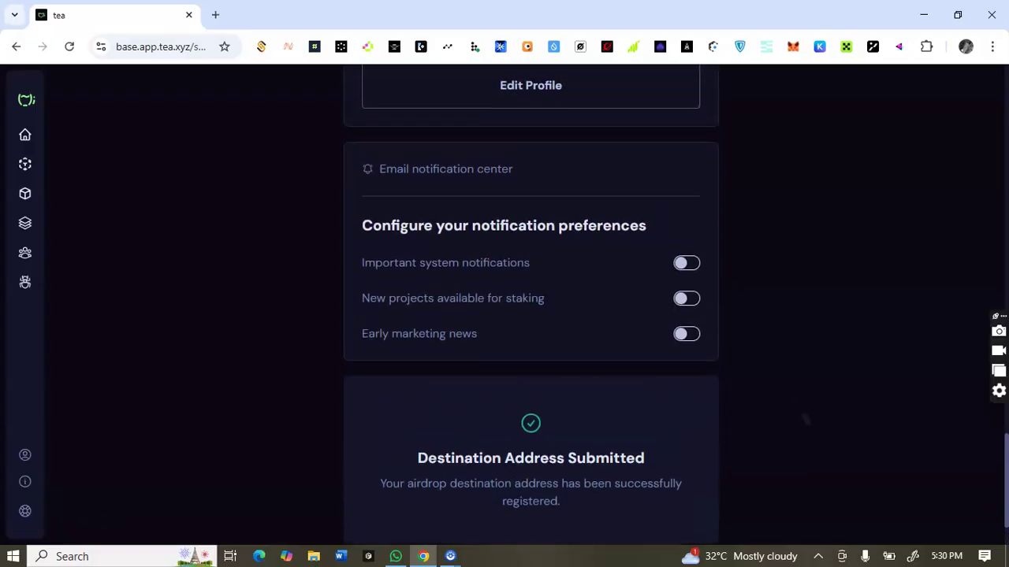
- Switch to the Tea Sepolia page and scroll past Network Information to the Phase 1 attestation cards
{"action": "scroll", "coordinate": [803, 418], "scroll_direction": "down", "scroll_amount": 2}
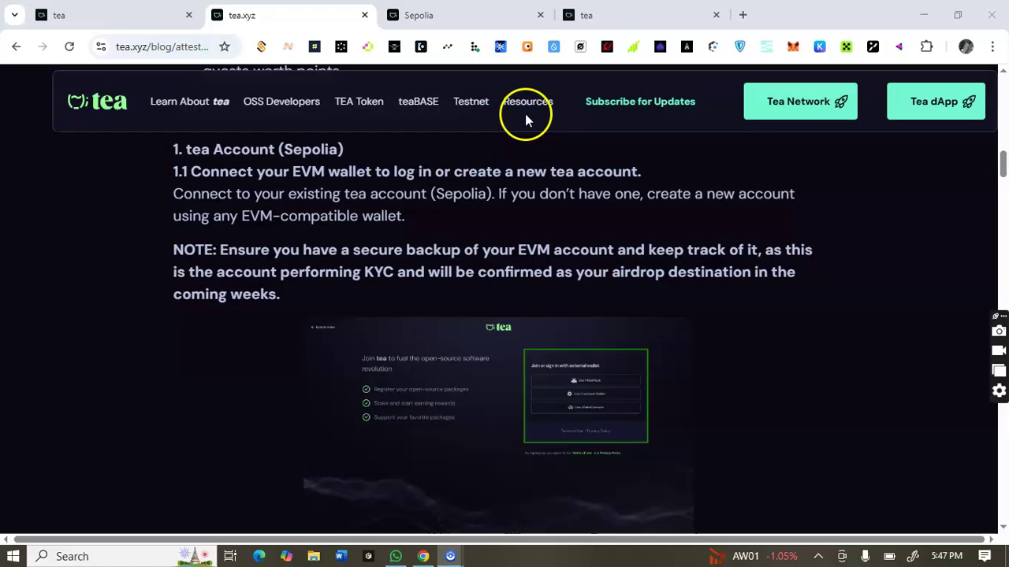
{"action": "left_click", "coordinate": [462, 9]}
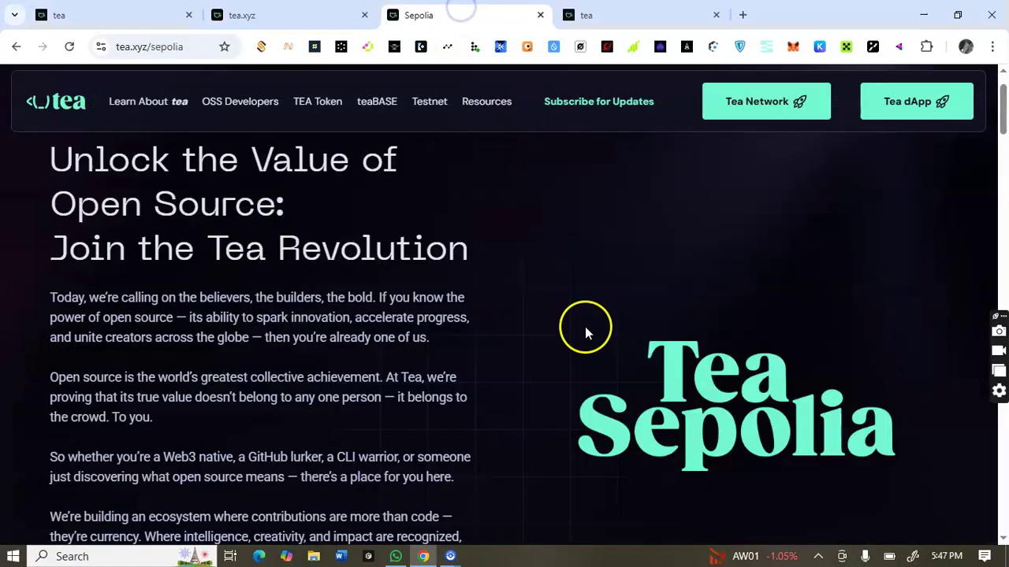
{"action": "scroll", "coordinate": [702, 405], "scroll_direction": "down", "scroll_amount": 3}
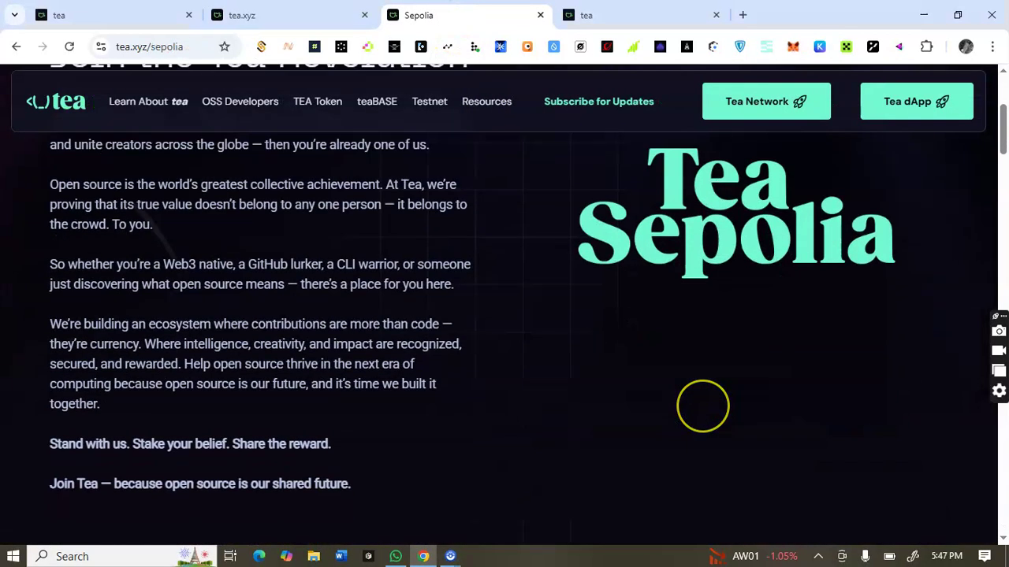
{"action": "scroll", "coordinate": [702, 406], "scroll_direction": "down", "scroll_amount": 3}
{"action": "scroll", "coordinate": [702, 406], "scroll_direction": "down", "scroll_amount": 3}
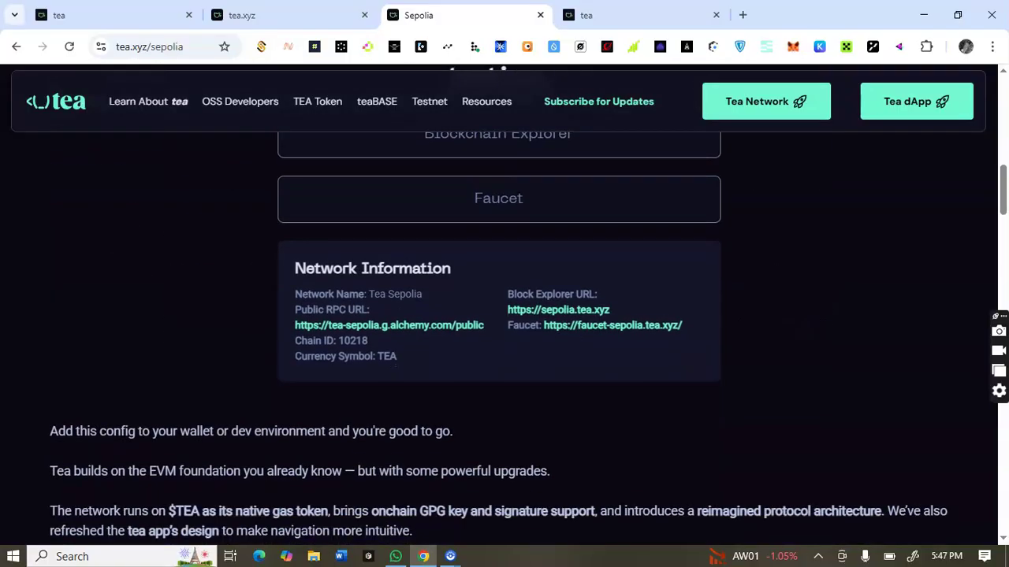
{"action": "scroll", "coordinate": [504, 315], "scroll_direction": "down", "scroll_amount": 2}
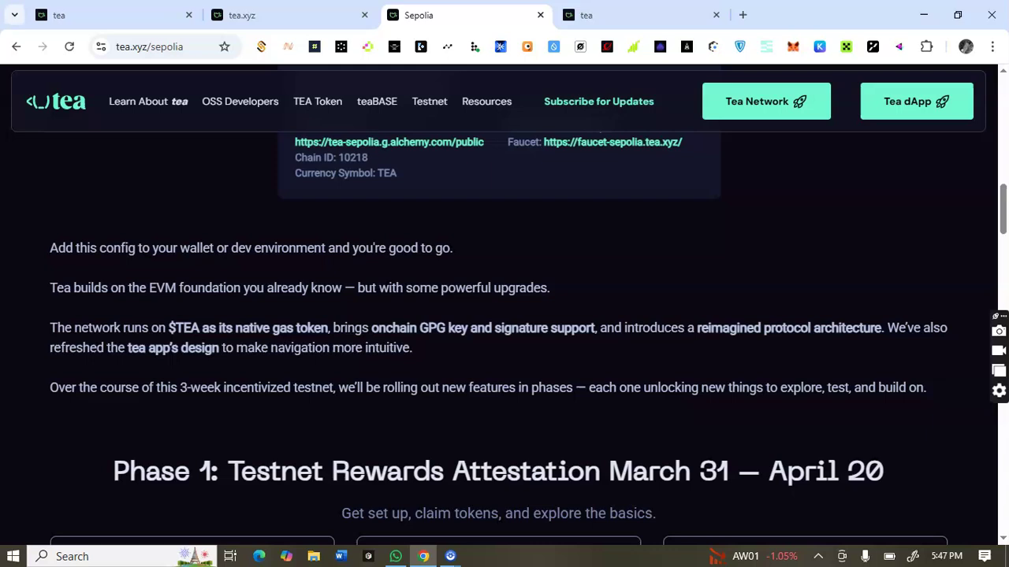
{"action": "scroll", "coordinate": [504, 315], "scroll_direction": "up", "scroll_amount": 1}
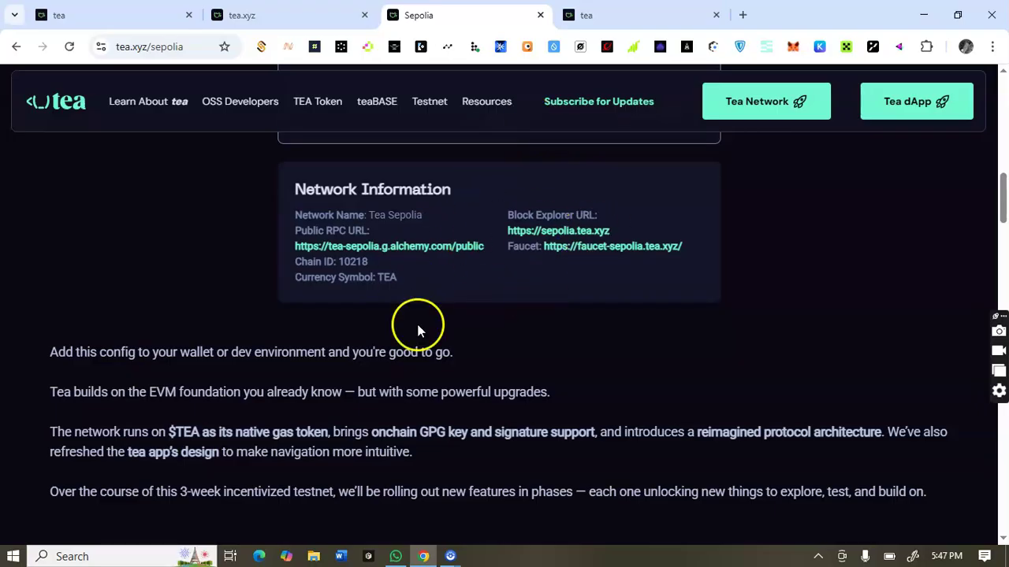
{"action": "scroll", "coordinate": [416, 330], "scroll_direction": "down", "scroll_amount": 2}
{"action": "scroll", "coordinate": [488, 270], "scroll_direction": "down", "scroll_amount": 1}
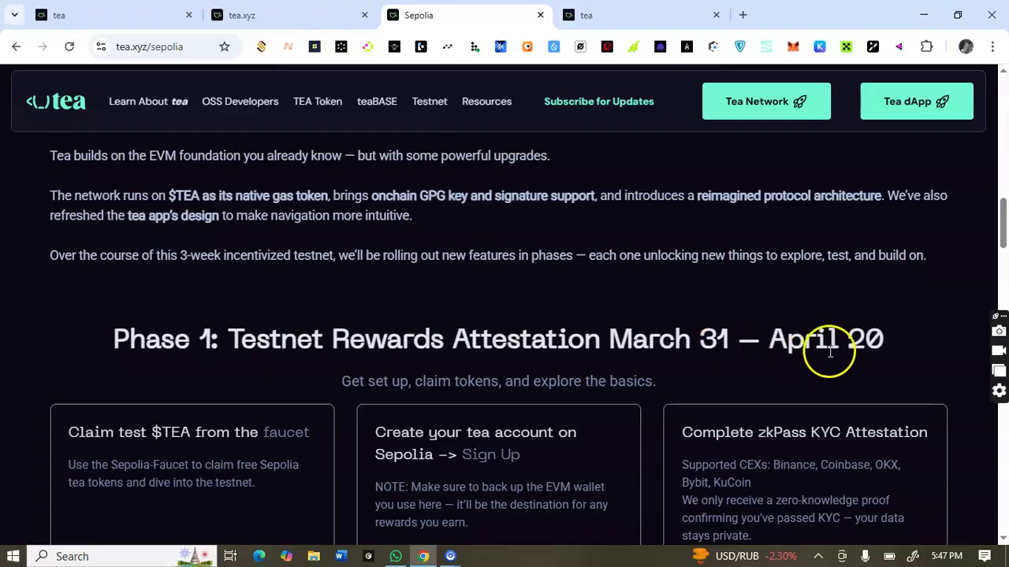
{"action": "scroll", "coordinate": [782, 352], "scroll_direction": "down", "scroll_amount": 2}
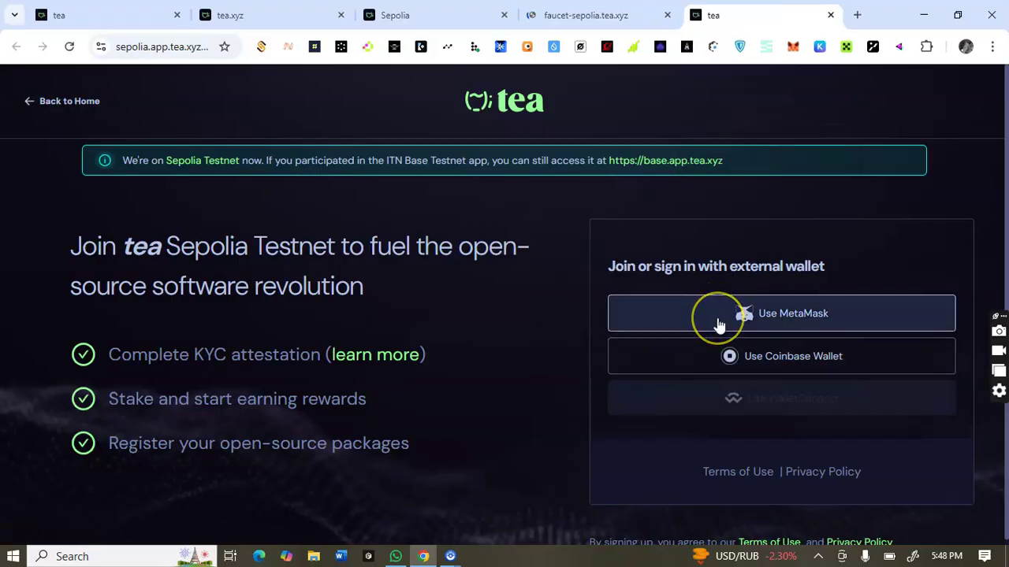
- Sign in to tea Sepolia through the MetaMask desktop extension, approving the connection and signature
{"action": "left_click", "coordinate": [718, 324]}
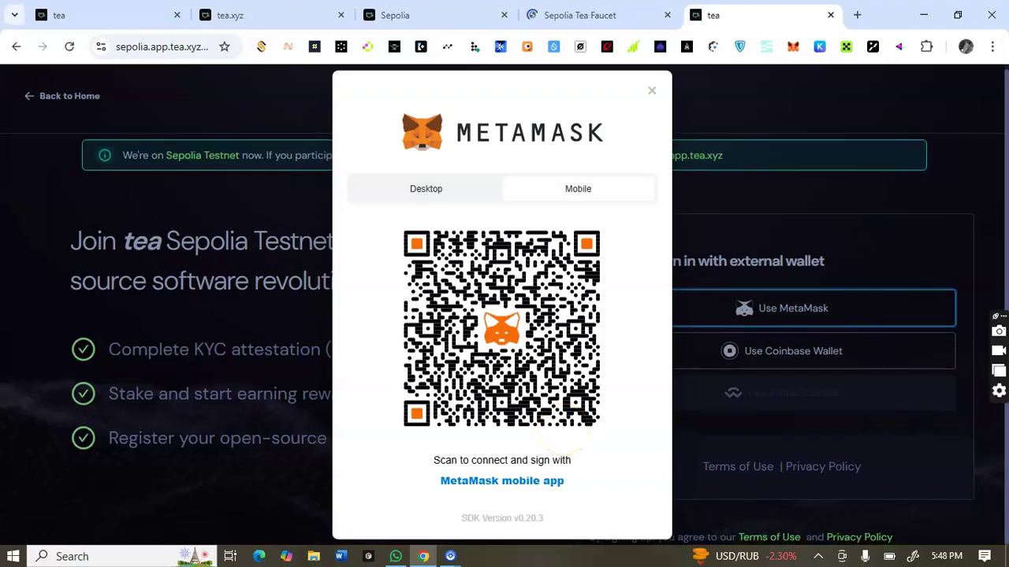
{"action": "left_click", "coordinate": [435, 190]}
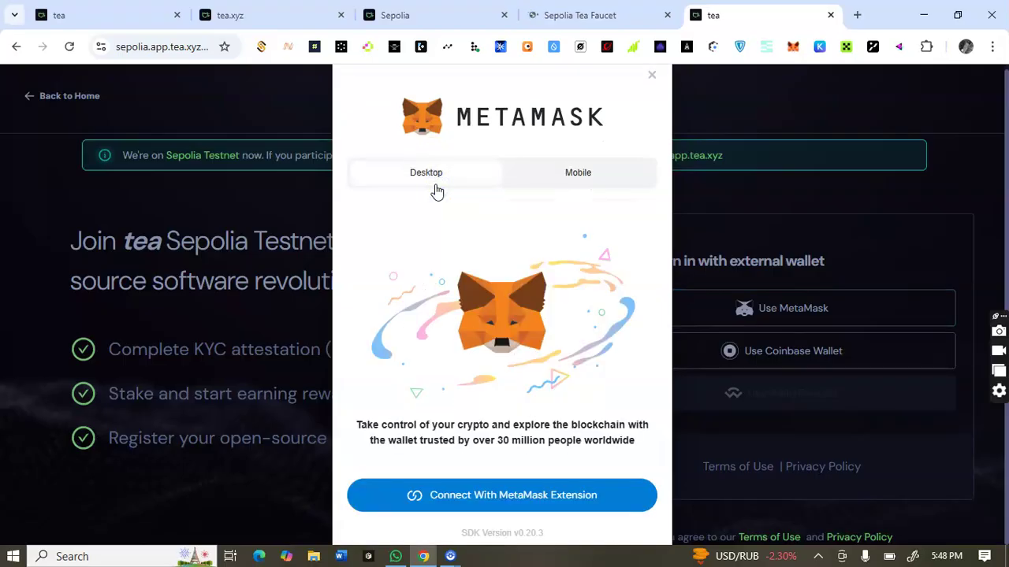
{"action": "left_click", "coordinate": [470, 503]}
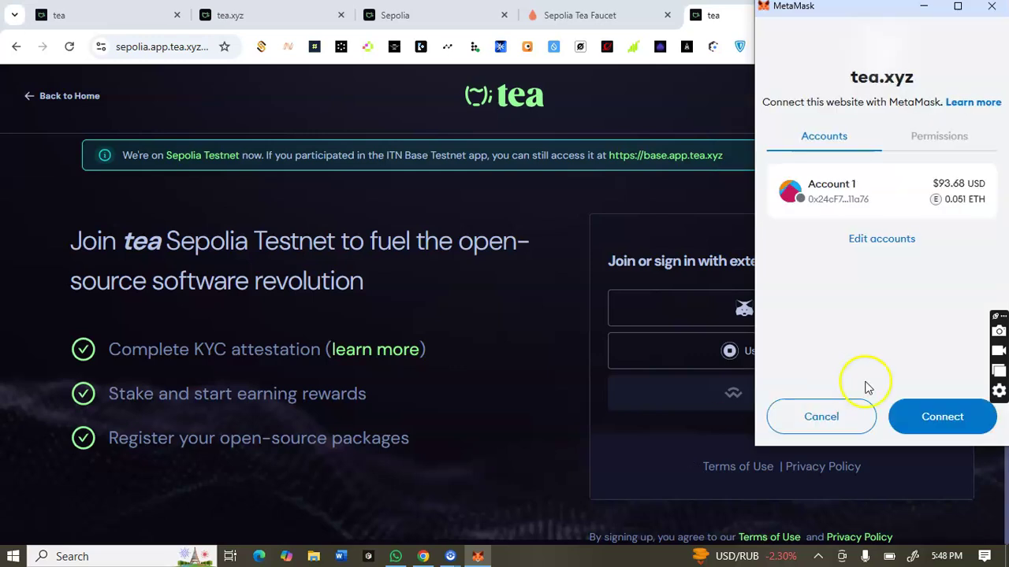
{"action": "left_click", "coordinate": [946, 420]}
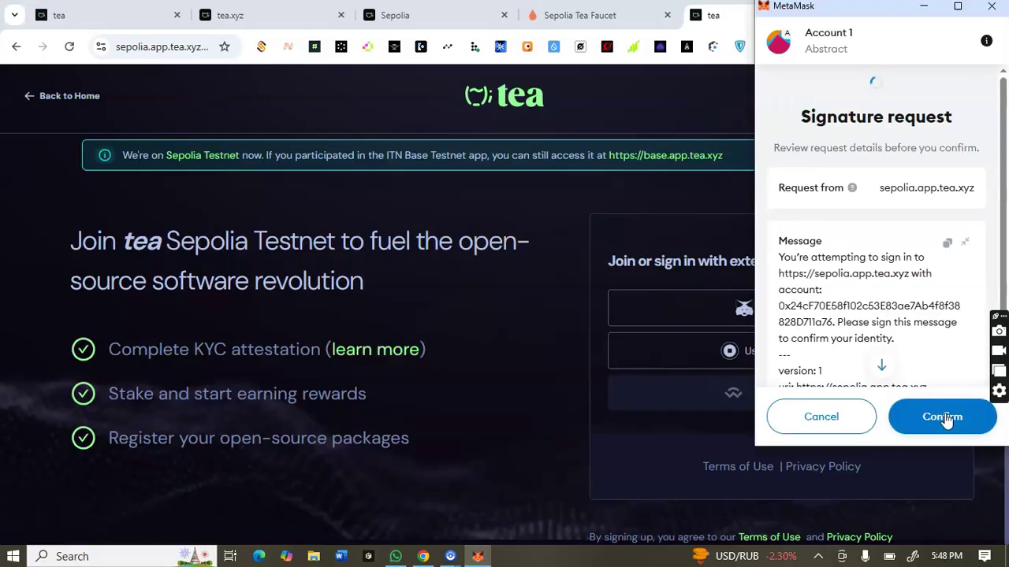
{"action": "left_click", "coordinate": [946, 420]}
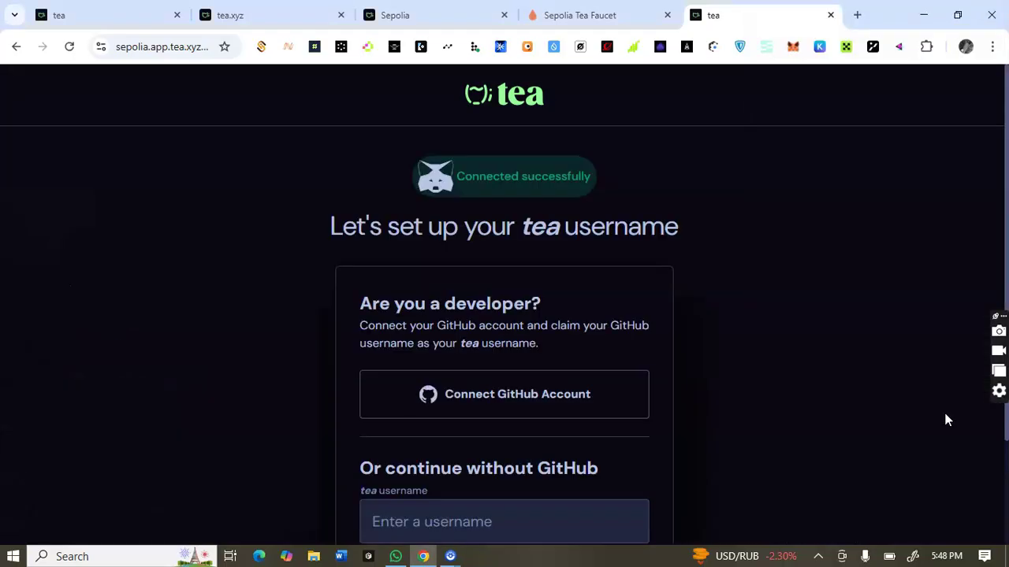
- Fill the tea username field from the saved username suggestions
{"action": "scroll", "coordinate": [947, 417], "scroll_direction": "down", "scroll_amount": 2}
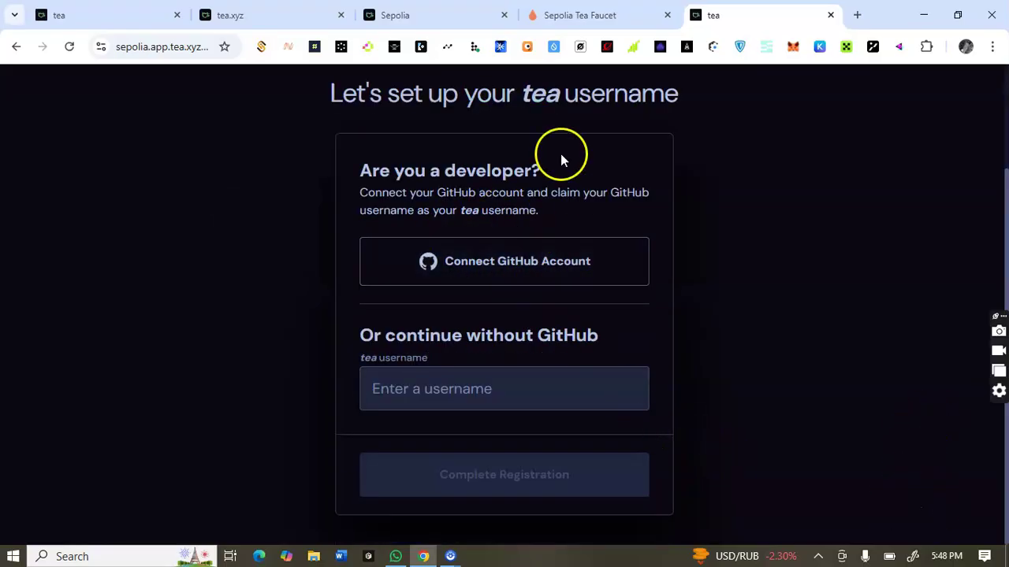
{"action": "left_click", "coordinate": [433, 388]}
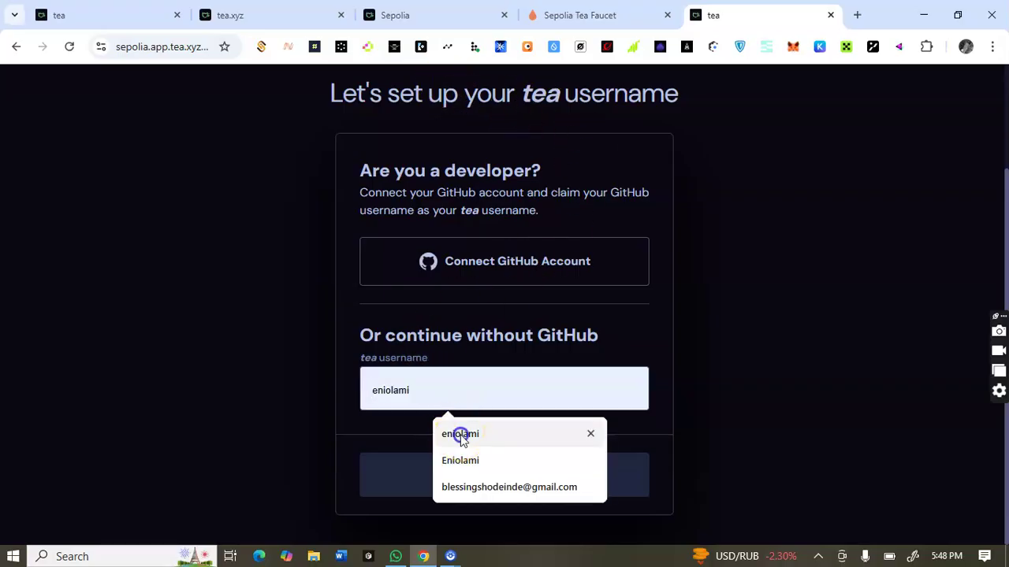
{"action": "left_click", "coordinate": [461, 435]}
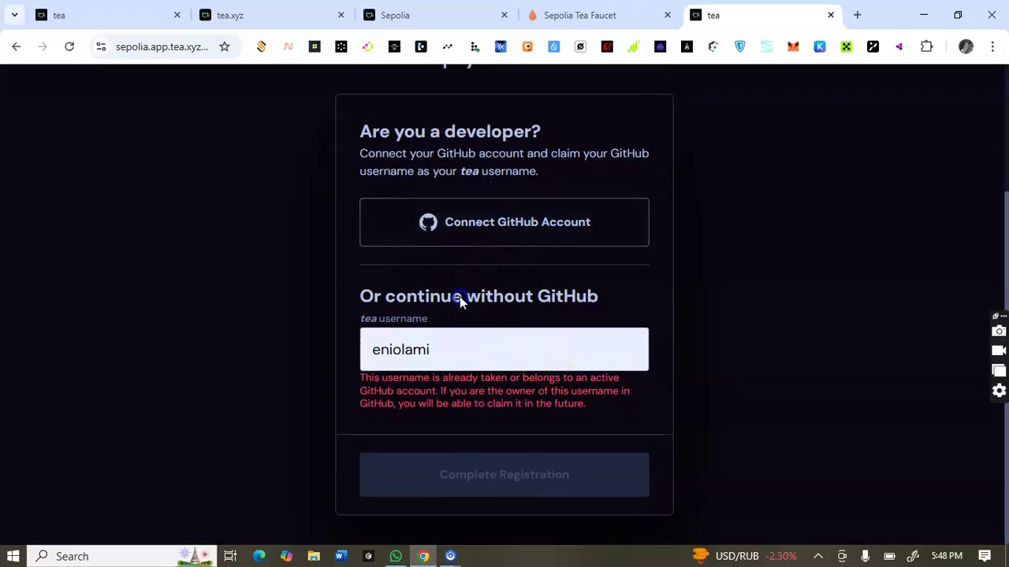
- Replace the already-taken username with a new one and attempt to complete registration
{"action": "left_click", "coordinate": [442, 355]}
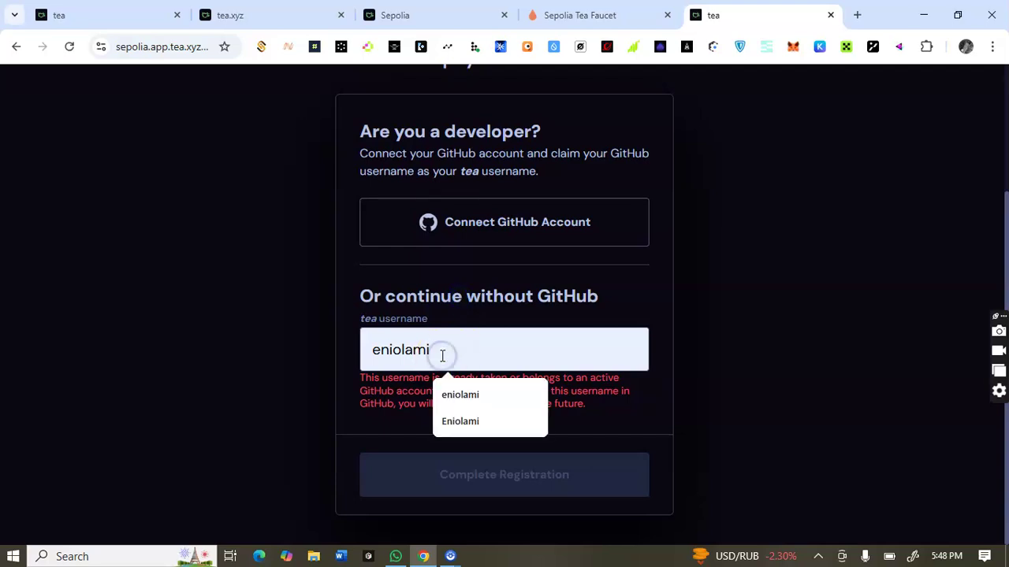
{"action": "key", "text": "BackSpace"}
{"action": "key", "text": "BackSpace"}
{"action": "key", "text": "BackSpace"}
{"action": "key", "text": "BackSpace"}
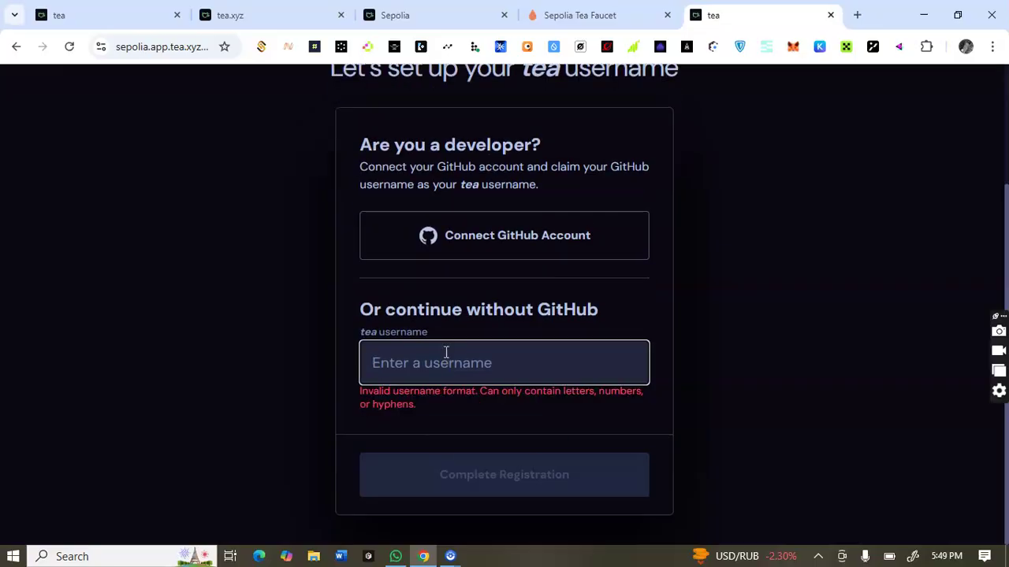
{"action": "type", "text": "eniola"}
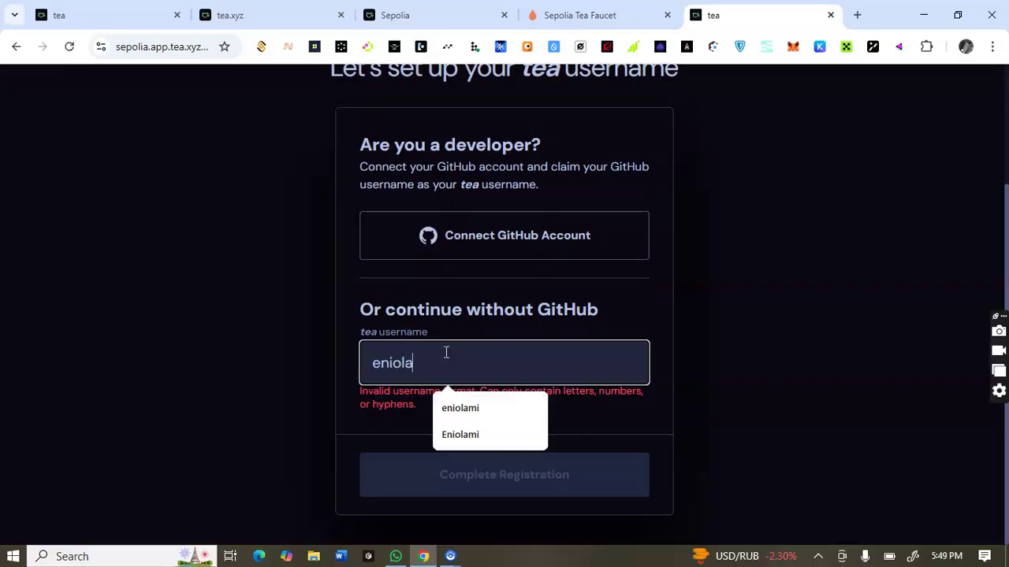
{"action": "type", "text": "bless"}
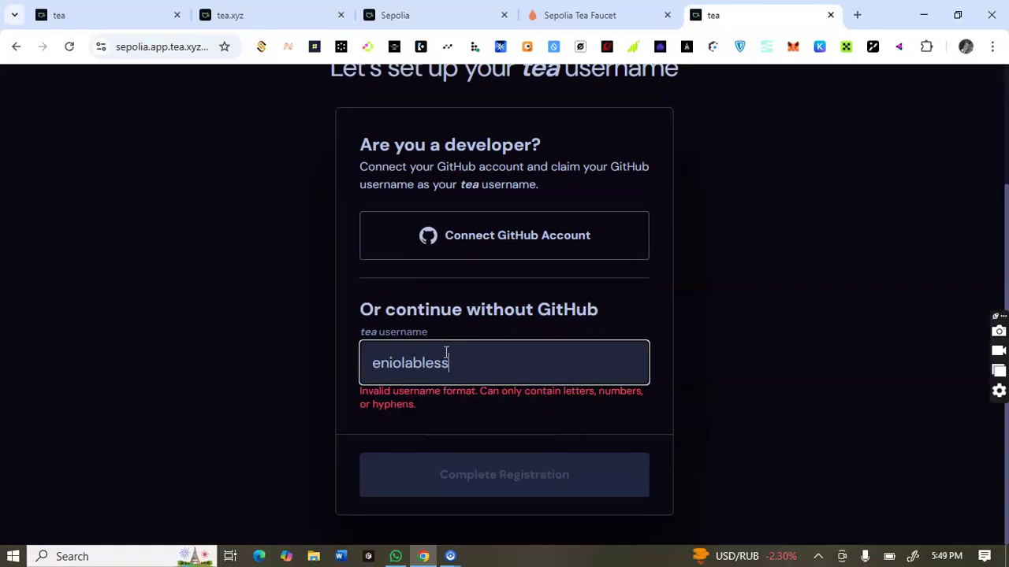
{"action": "left_click", "coordinate": [456, 428]}
{"action": "left_click", "coordinate": [452, 463]}
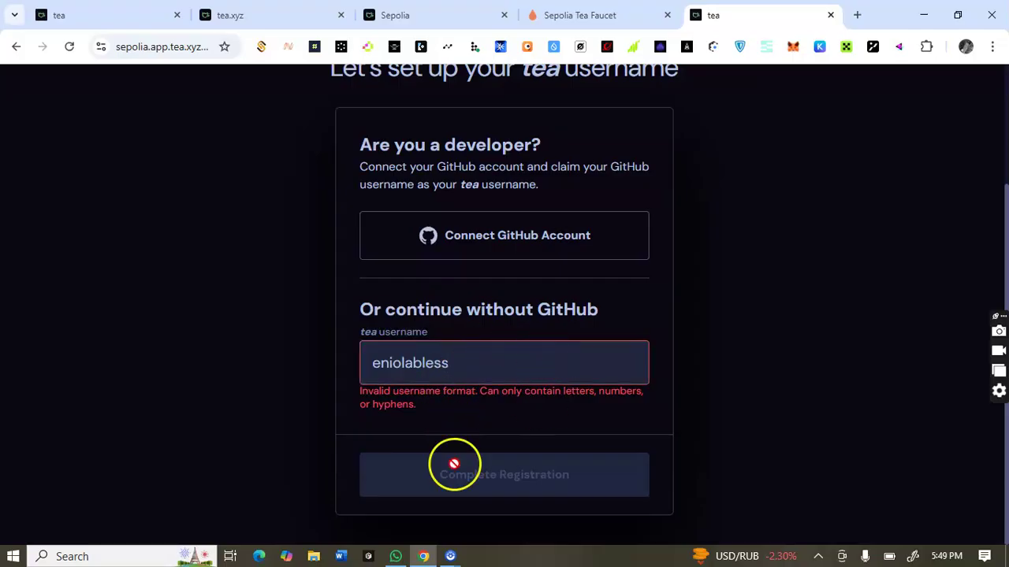
{"action": "left_click", "coordinate": [247, 425]}
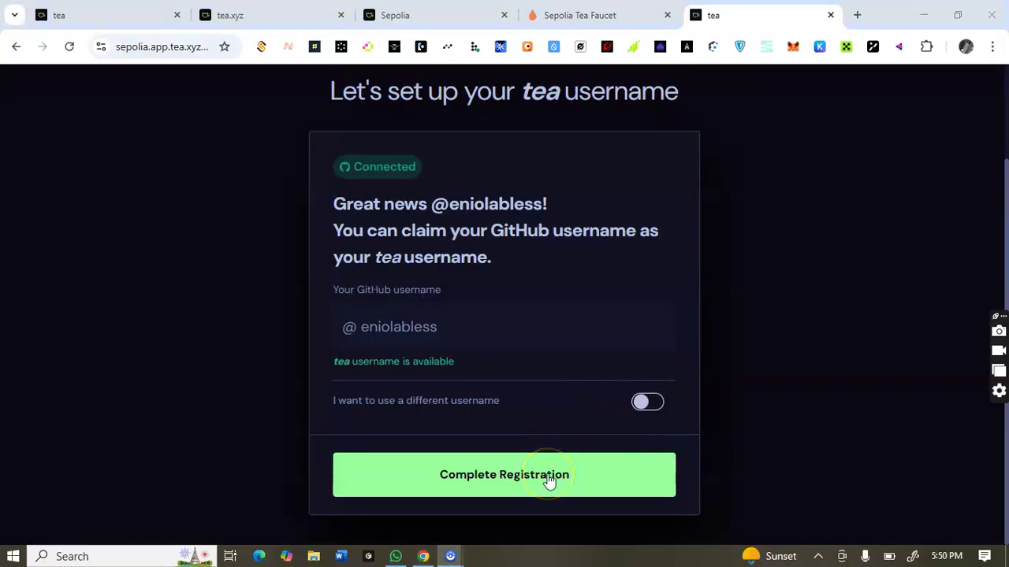
- Submit the registration, view the Tea Sepolia Testnet network details, then relaunch the app
{"action": "left_click", "coordinate": [549, 479]}
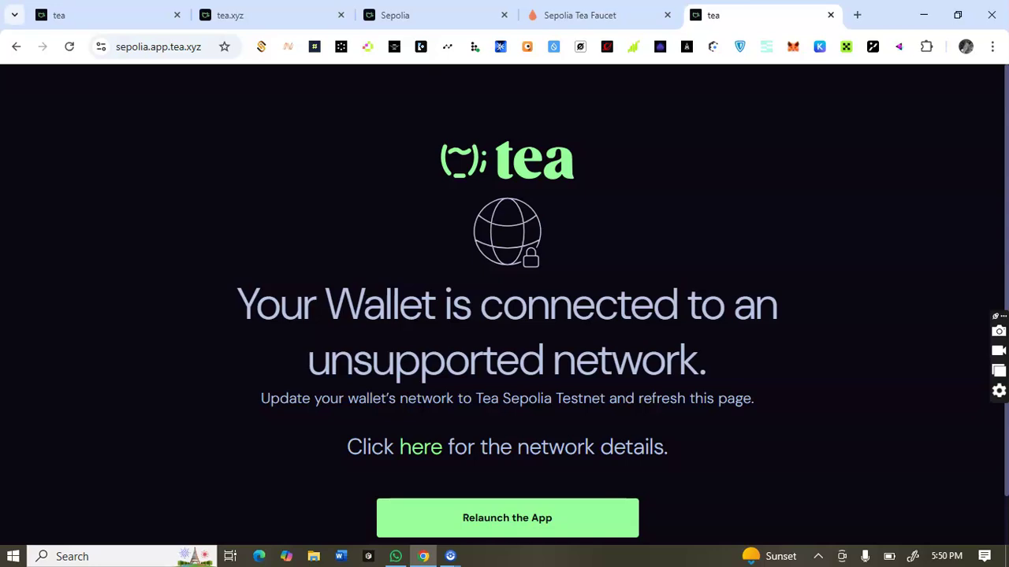
{"action": "scroll", "coordinate": [533, 419], "scroll_direction": "down", "scroll_amount": 1}
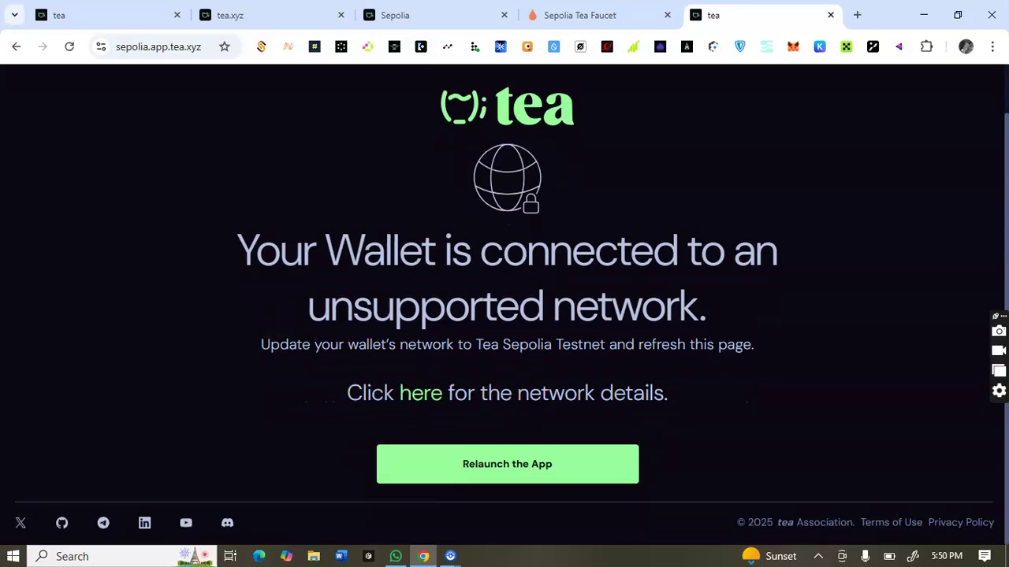
{"action": "left_click", "coordinate": [426, 395]}
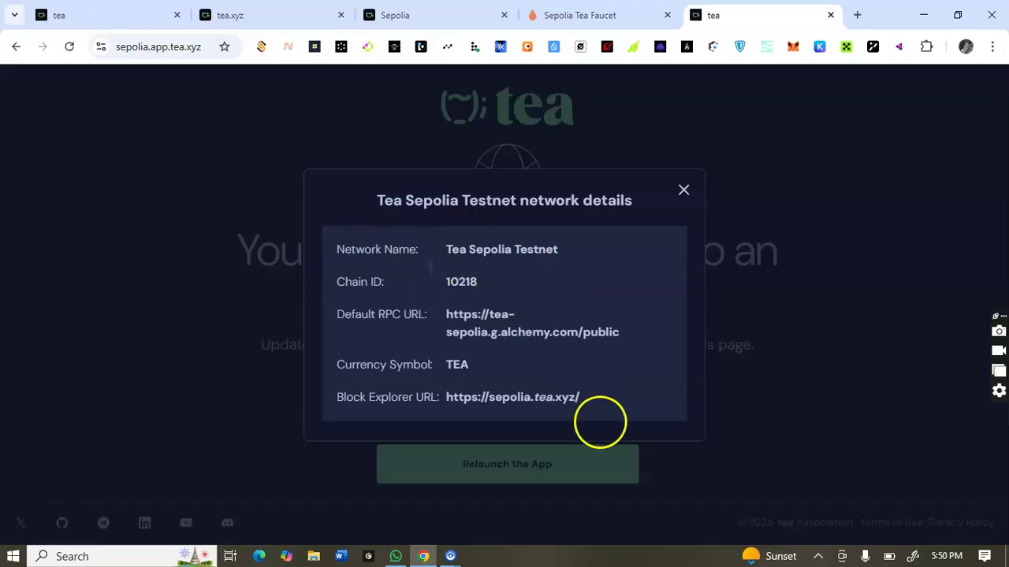
{"action": "left_click", "coordinate": [682, 190]}
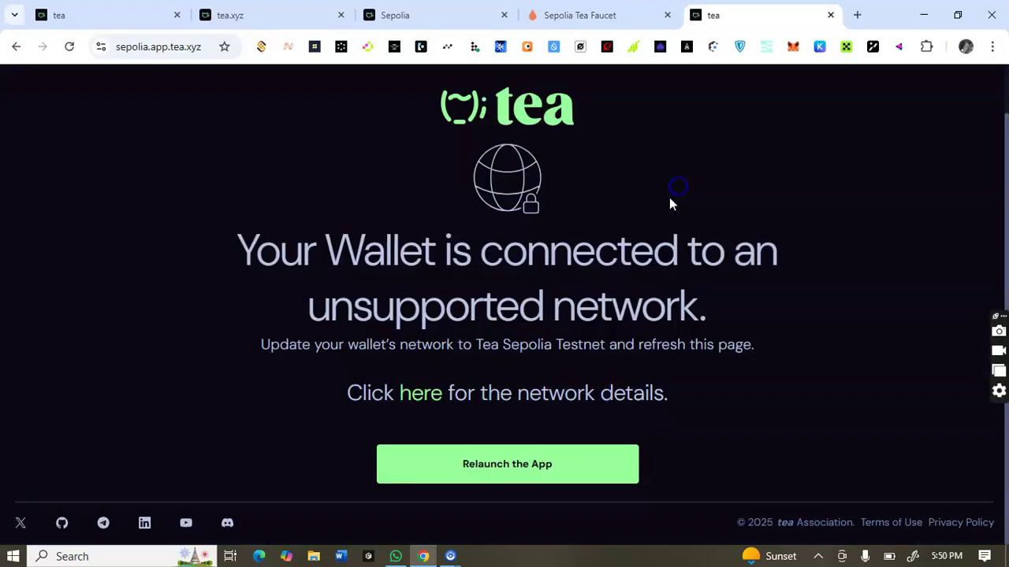
{"action": "left_click", "coordinate": [521, 473]}
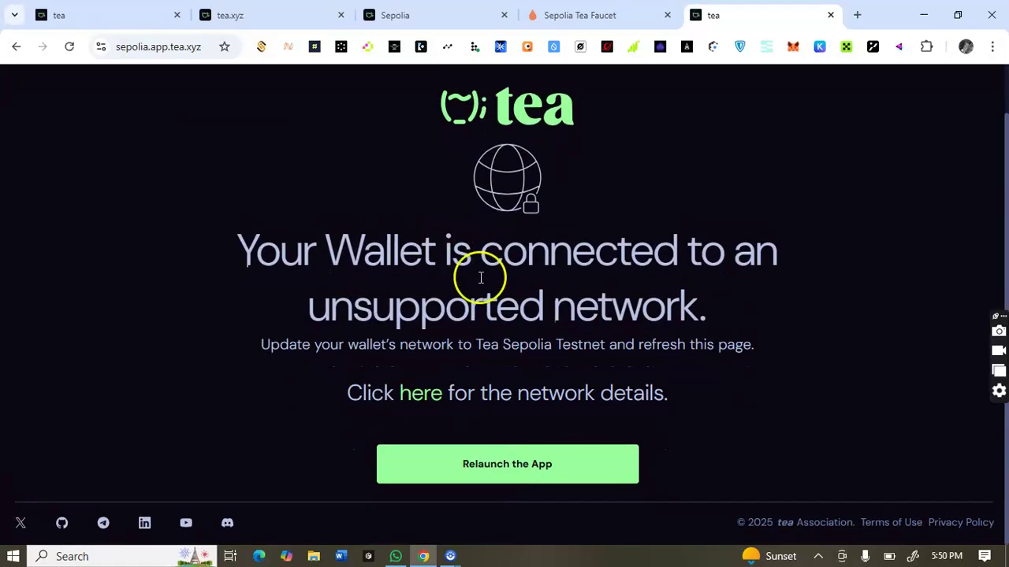
- Switch to the tea.xyz Sepolia page and locate Network Information (chain ID 10218, symbol TEA)
{"action": "left_click", "coordinate": [598, 16]}
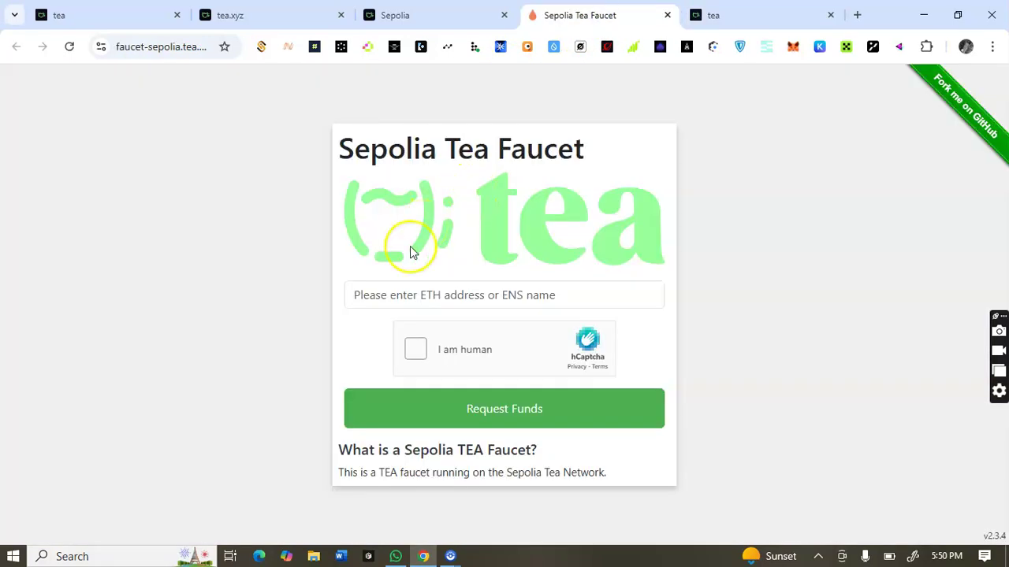
{"action": "left_click", "coordinate": [446, 14]}
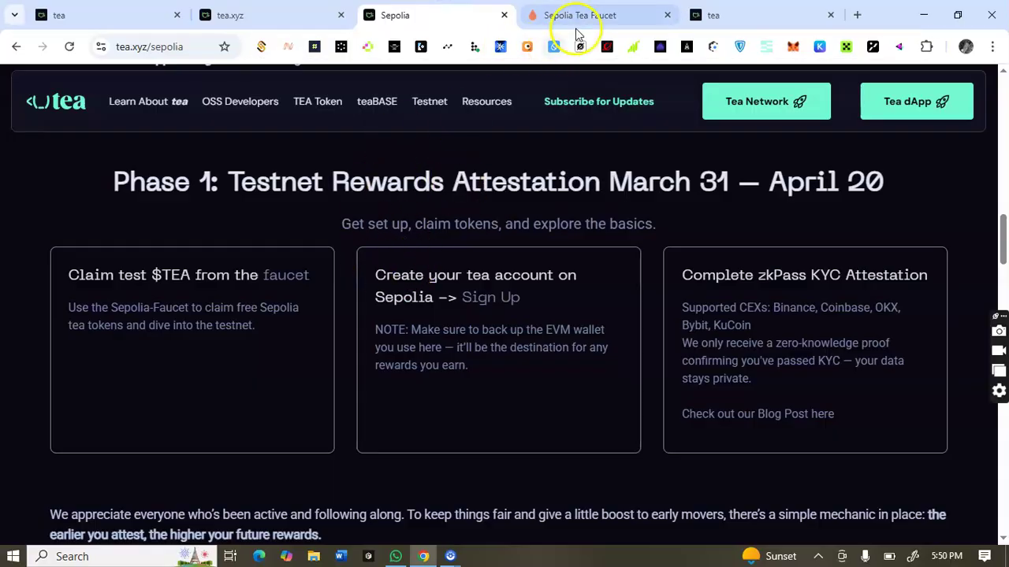
{"action": "scroll", "coordinate": [558, 253], "scroll_direction": "down", "scroll_amount": 3}
{"action": "scroll", "coordinate": [559, 253], "scroll_direction": "down", "scroll_amount": 3}
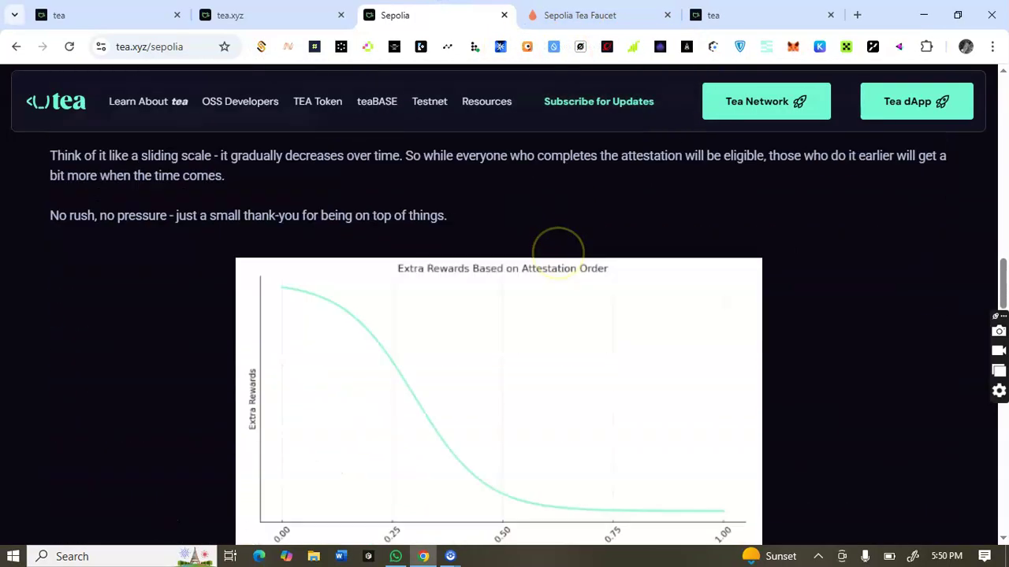
{"action": "scroll", "coordinate": [558, 253], "scroll_direction": "down", "scroll_amount": 2}
{"action": "scroll", "coordinate": [559, 253], "scroll_direction": "down", "scroll_amount": 5}
{"action": "scroll", "coordinate": [559, 253], "scroll_direction": "down", "scroll_amount": 3}
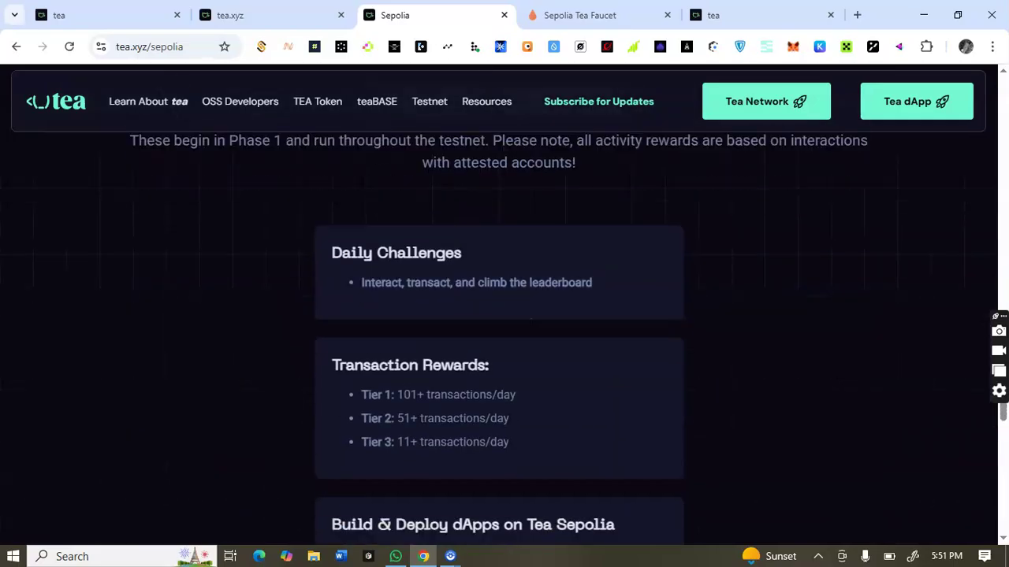
{"action": "scroll", "coordinate": [559, 253], "scroll_direction": "down", "scroll_amount": 3}
{"action": "scroll", "coordinate": [559, 253], "scroll_direction": "down", "scroll_amount": 3}
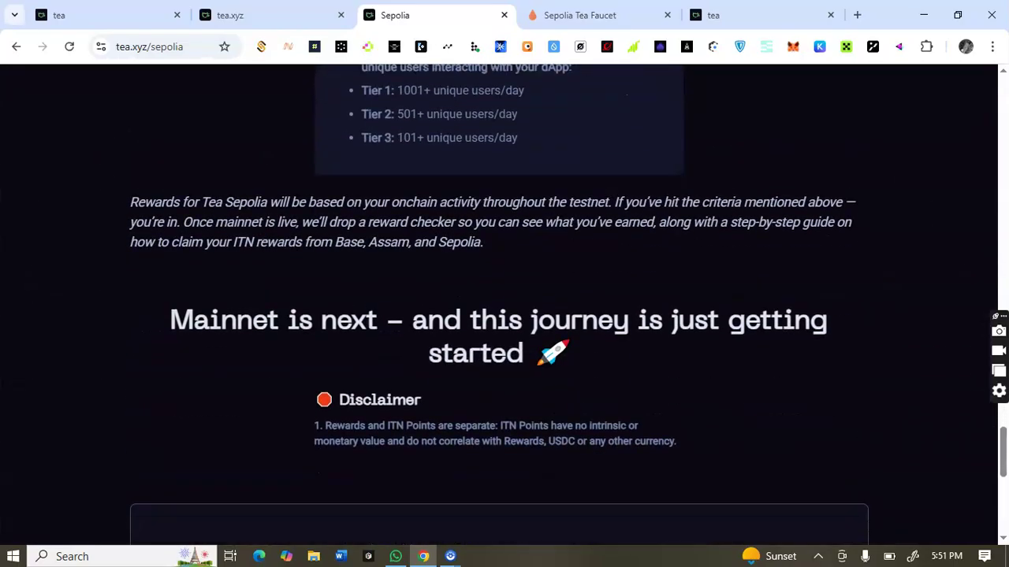
{"action": "scroll", "coordinate": [558, 253], "scroll_direction": "down", "scroll_amount": 2}
{"action": "scroll", "coordinate": [558, 253], "scroll_direction": "down", "scroll_amount": 1}
{"action": "scroll", "coordinate": [558, 253], "scroll_direction": "down", "scroll_amount": 1}
{"action": "scroll", "coordinate": [559, 253], "scroll_direction": "down", "scroll_amount": 1}
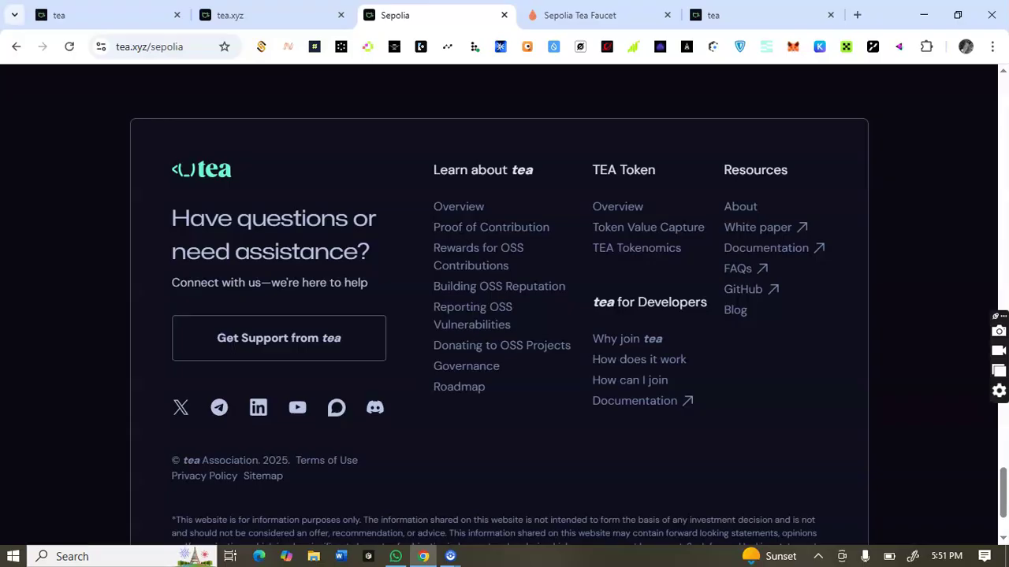
{"action": "scroll", "coordinate": [559, 253], "scroll_direction": "down", "scroll_amount": 1}
{"action": "scroll", "coordinate": [504, 304], "scroll_direction": "down", "scroll_amount": 1}
{"action": "scroll", "coordinate": [504, 304], "scroll_direction": "up", "scroll_amount": 2}
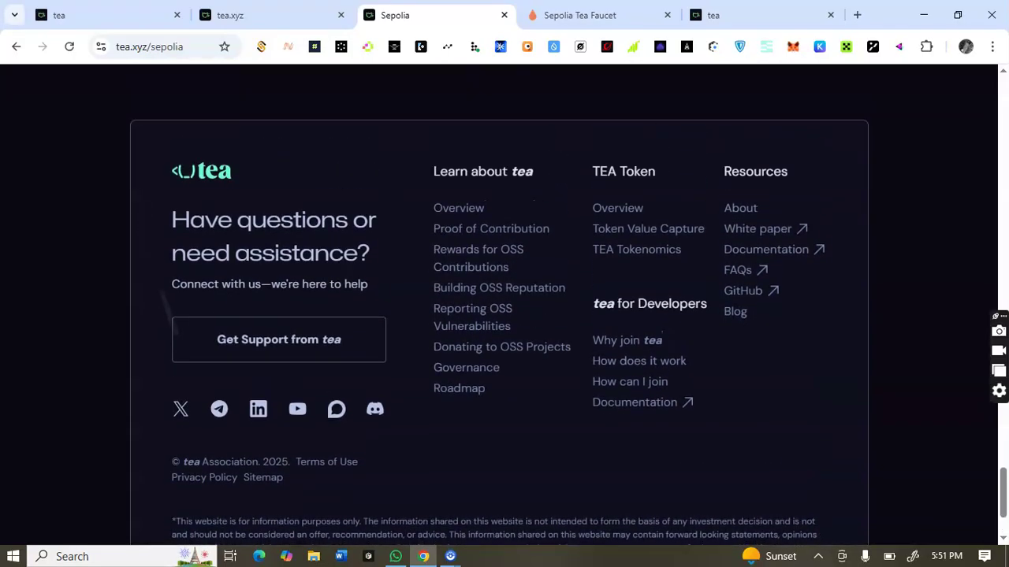
{"action": "scroll", "coordinate": [505, 304], "scroll_direction": "up", "scroll_amount": 2}
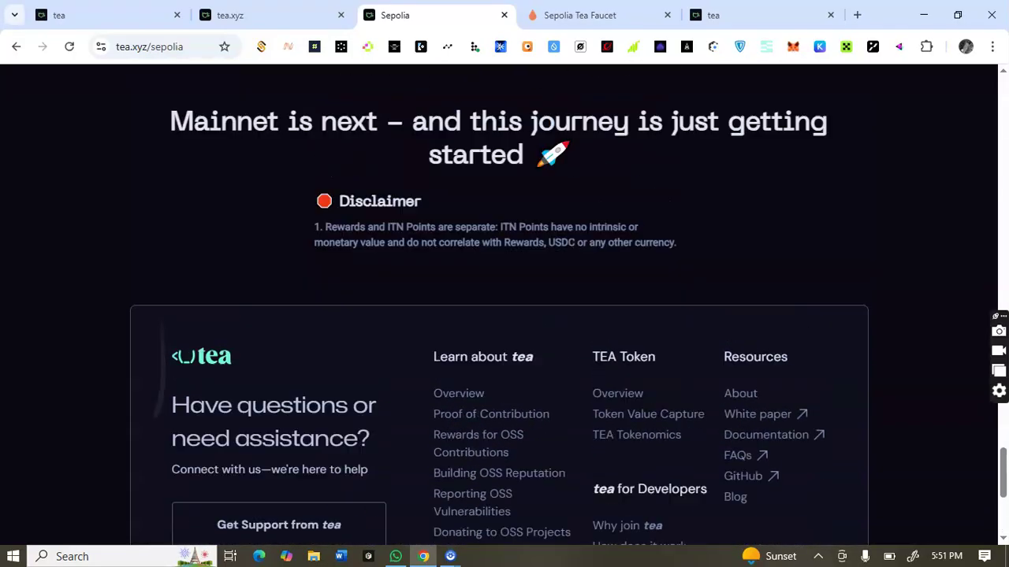
{"action": "scroll", "coordinate": [504, 304], "scroll_direction": "up", "scroll_amount": 2}
{"action": "scroll", "coordinate": [505, 304], "scroll_direction": "up", "scroll_amount": 1}
{"action": "scroll", "coordinate": [505, 304], "scroll_direction": "up", "scroll_amount": 2}
{"action": "scroll", "coordinate": [504, 304], "scroll_direction": "up", "scroll_amount": 3}
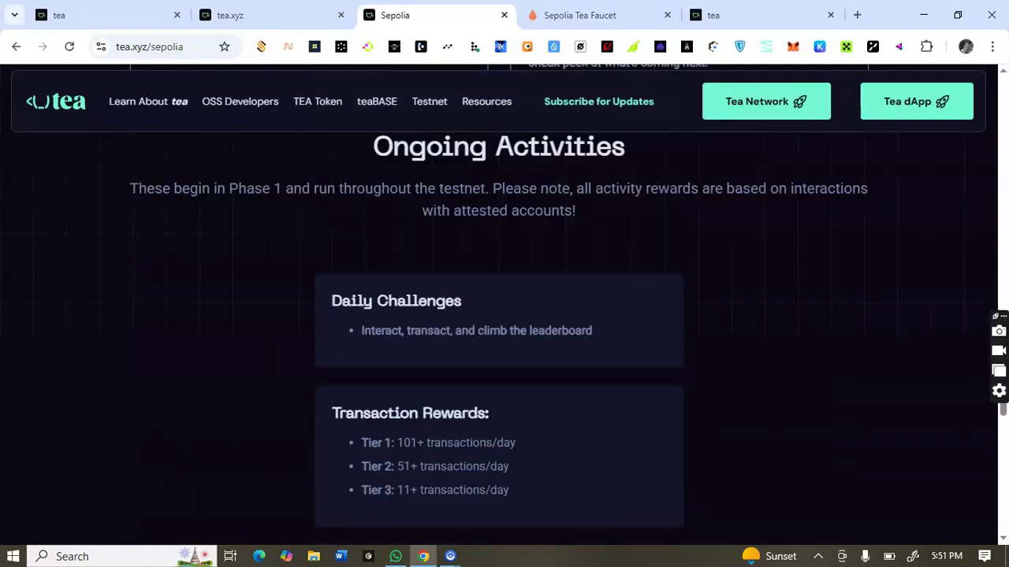
{"action": "scroll", "coordinate": [504, 304], "scroll_direction": "up", "scroll_amount": 4}
{"action": "scroll", "coordinate": [504, 304], "scroll_direction": "up", "scroll_amount": 2}
{"action": "scroll", "coordinate": [505, 304], "scroll_direction": "up", "scroll_amount": 2}
{"action": "scroll", "coordinate": [505, 305], "scroll_direction": "up", "scroll_amount": 2}
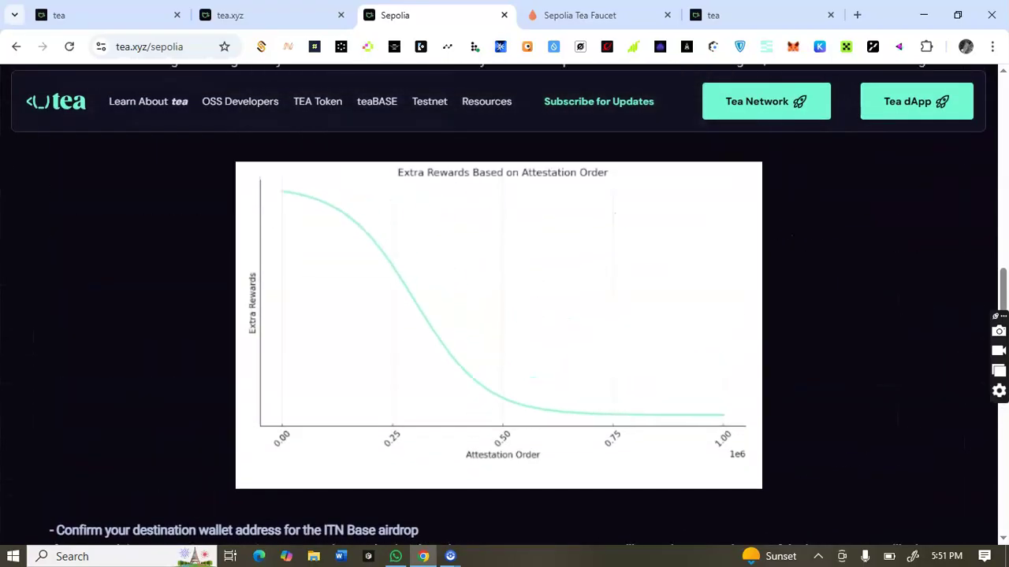
{"action": "scroll", "coordinate": [505, 304], "scroll_direction": "up", "scroll_amount": 6}
{"action": "scroll", "coordinate": [504, 304], "scroll_direction": "down", "scroll_amount": 1}
{"action": "scroll", "coordinate": [504, 304], "scroll_direction": "up", "scroll_amount": 1}
{"action": "scroll", "coordinate": [505, 305], "scroll_direction": "up", "scroll_amount": 2}
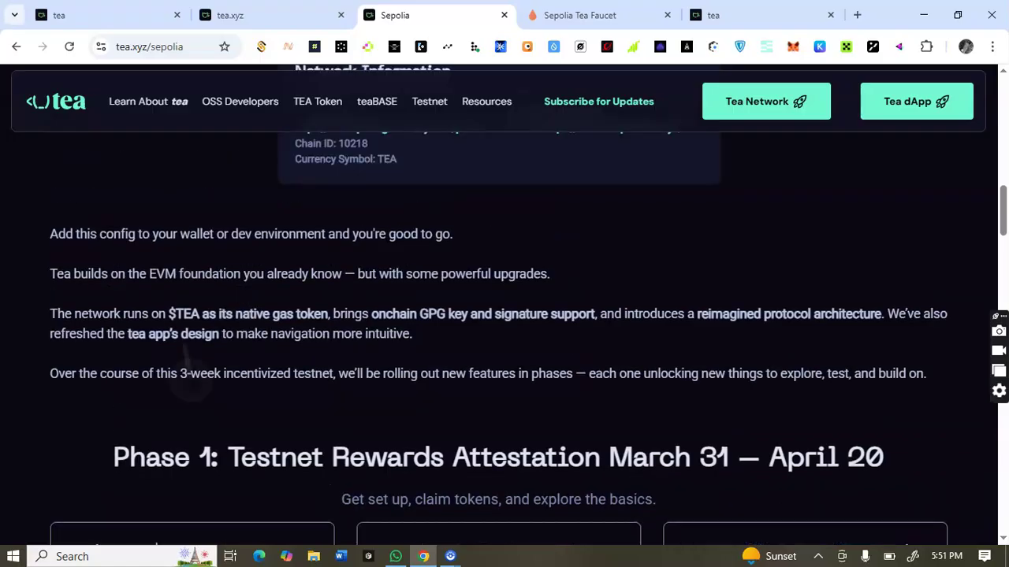
{"action": "scroll", "coordinate": [504, 304], "scroll_direction": "up", "scroll_amount": 1}
{"action": "scroll", "coordinate": [505, 304], "scroll_direction": "up", "scroll_amount": 2}
{"action": "scroll", "coordinate": [504, 304], "scroll_direction": "up", "scroll_amount": 2}
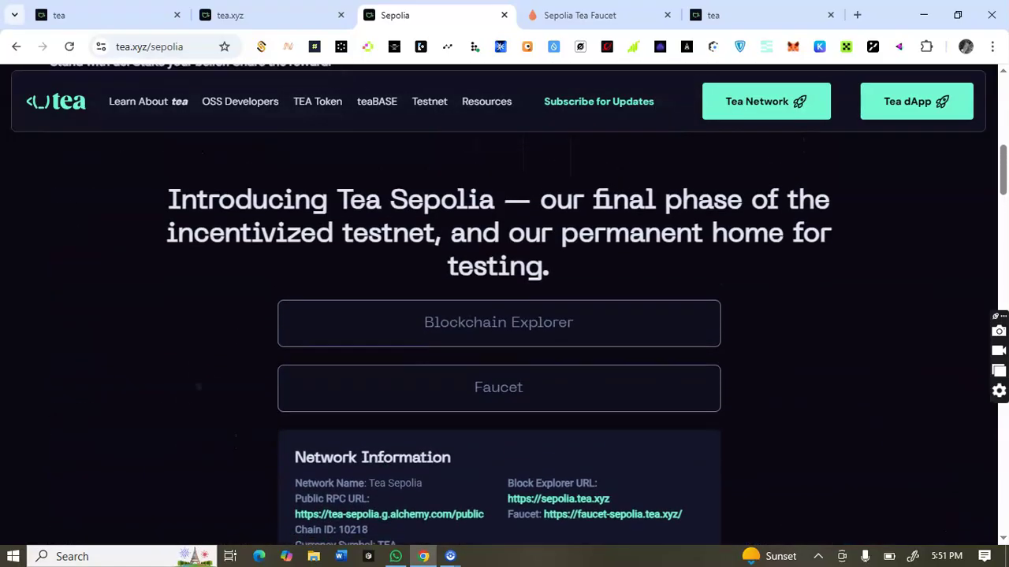
{"action": "scroll", "coordinate": [505, 304], "scroll_direction": "down", "scroll_amount": 1}
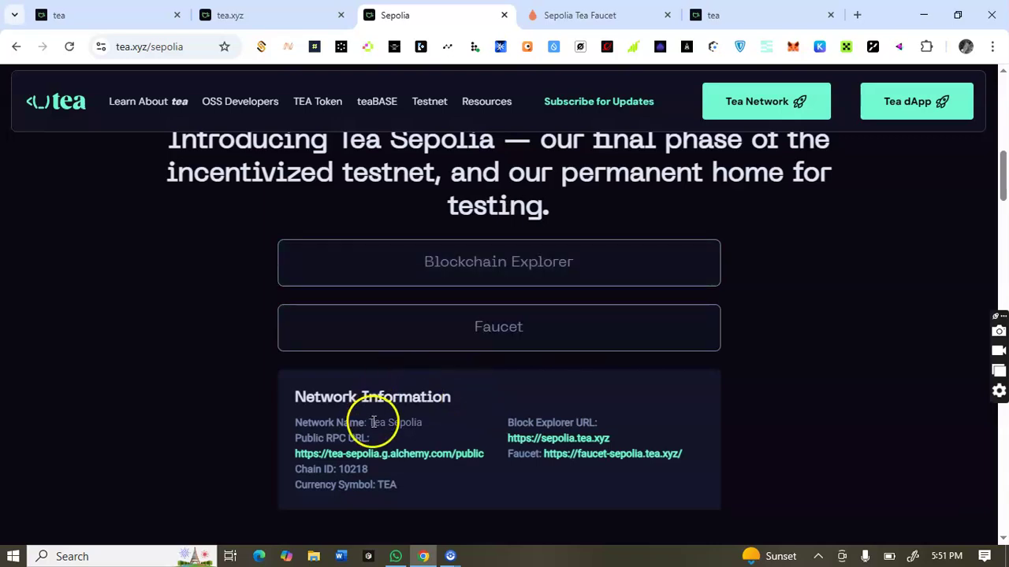
- Start adding Tea Sepolia as a custom MetaMask network, beginning with its network name
{"action": "left_click", "coordinate": [420, 422]}
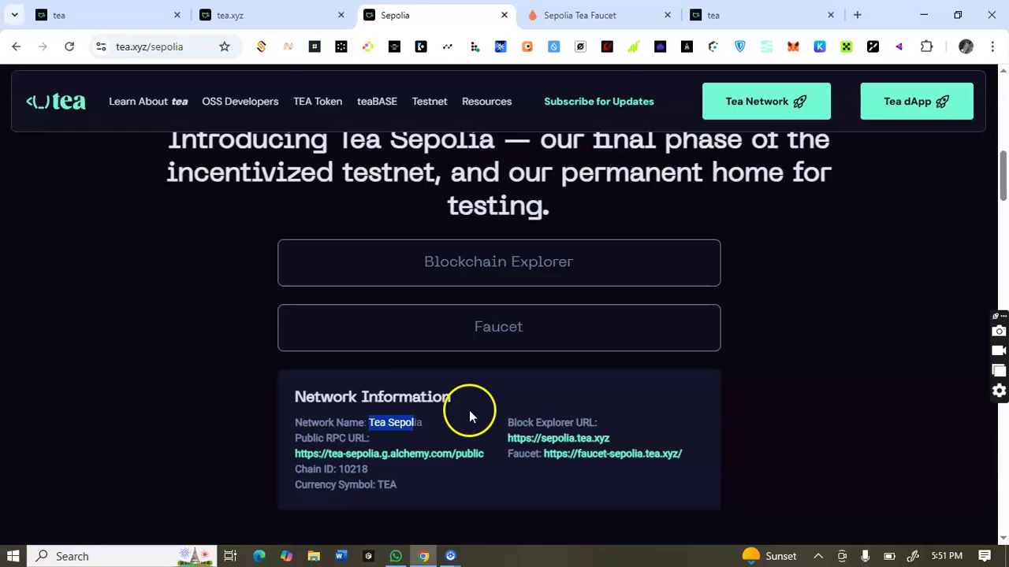
{"action": "left_click", "coordinate": [794, 46]}
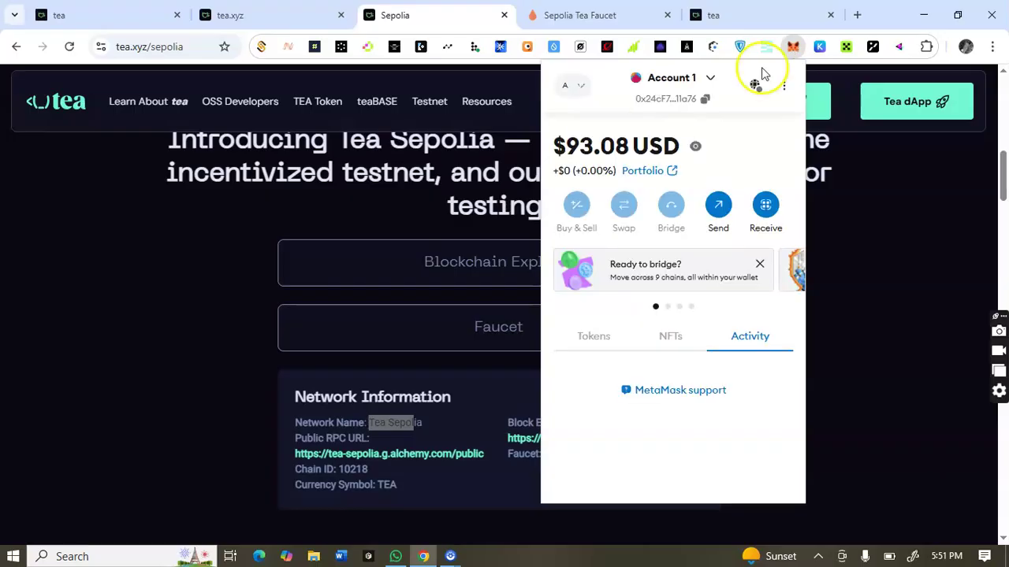
{"action": "left_click", "coordinate": [576, 93]}
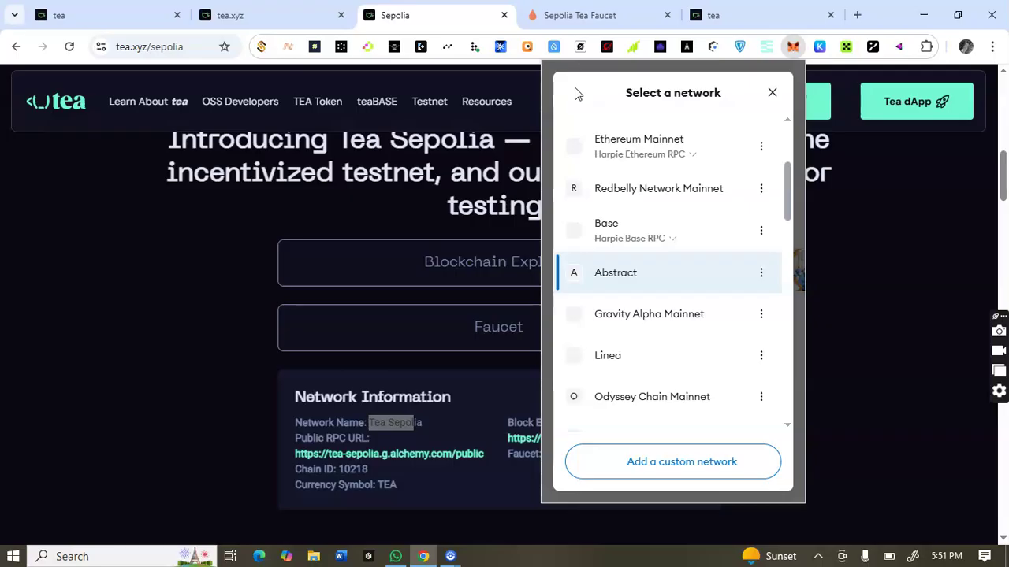
{"action": "left_click", "coordinate": [617, 463]}
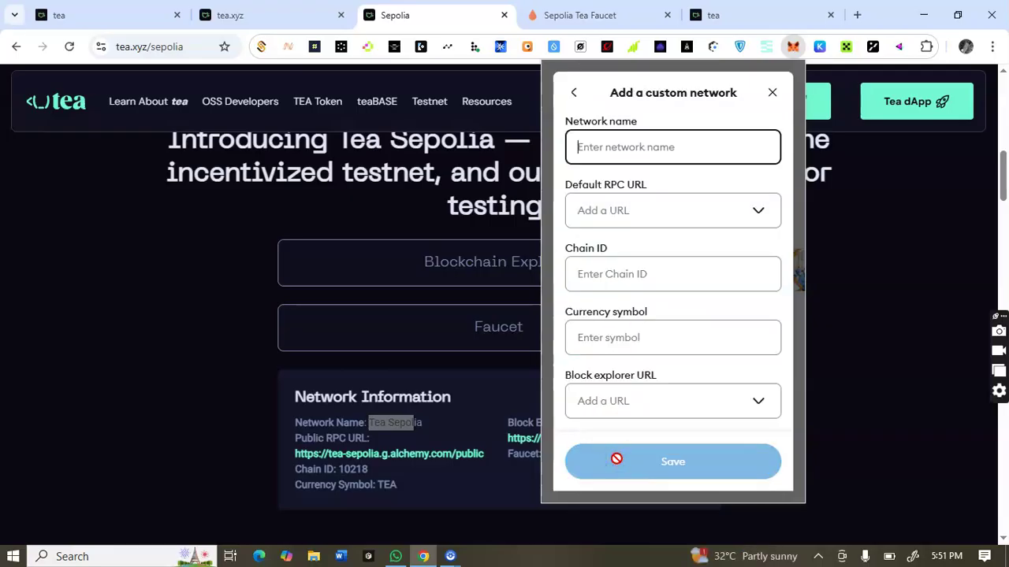
{"action": "left_click", "coordinate": [657, 154]}
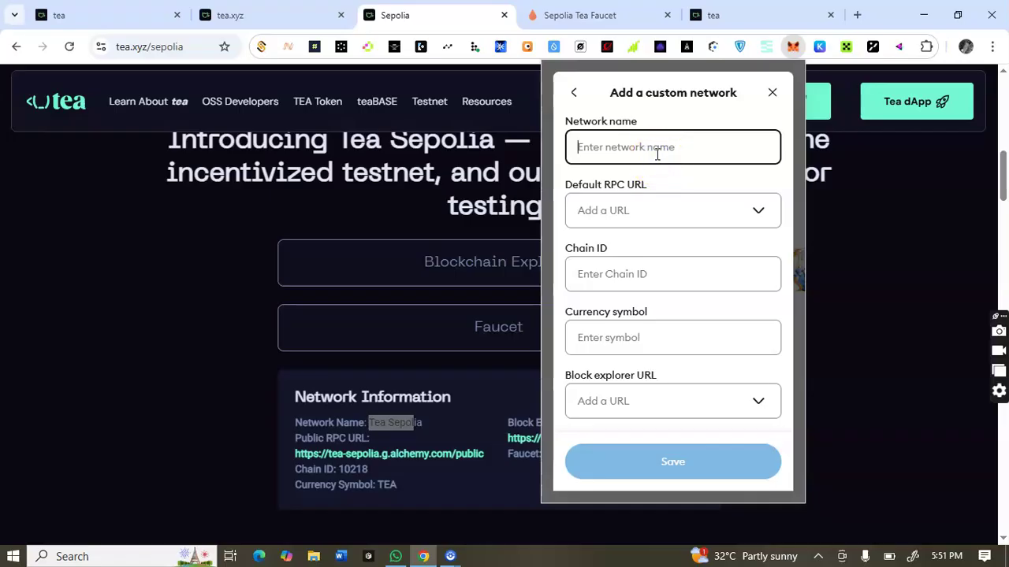
{"action": "type", "text": "T"}
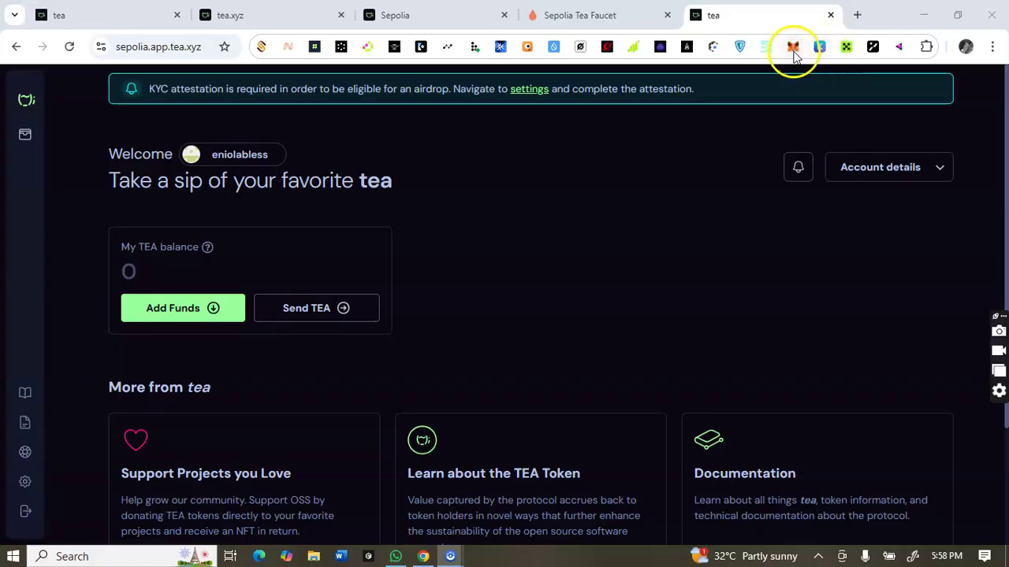
- Copy the MetaMask account address on Tea Sepolia and close the wallet popup
{"action": "left_click", "coordinate": [793, 47]}
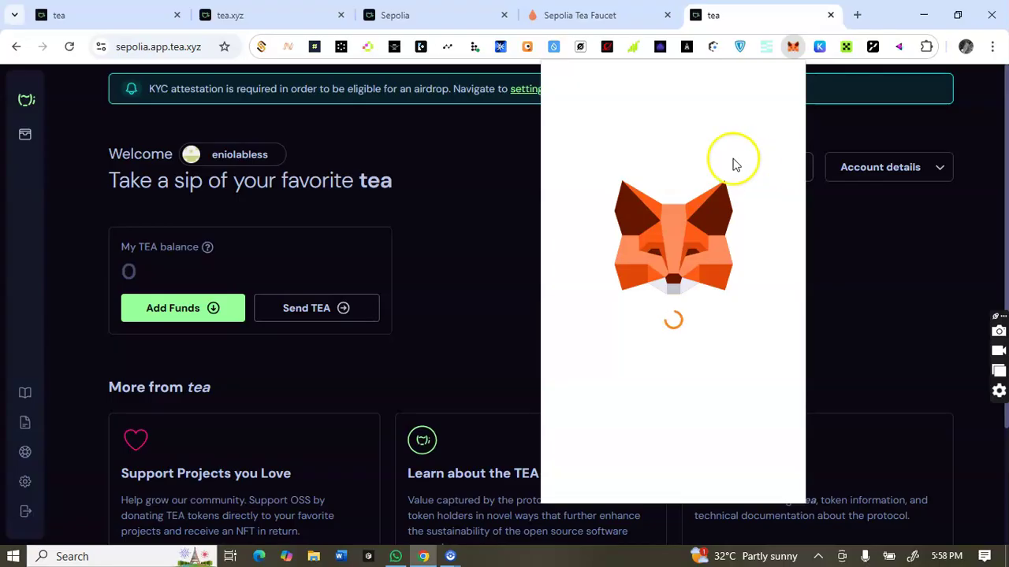
{"action": "left_click", "coordinate": [505, 195]}
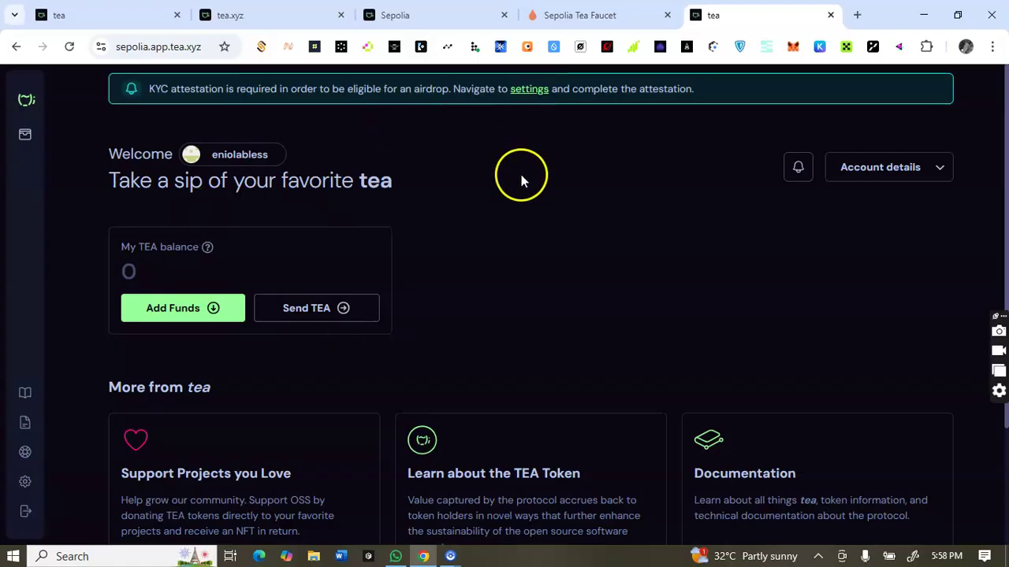
{"action": "left_click", "coordinate": [793, 49]}
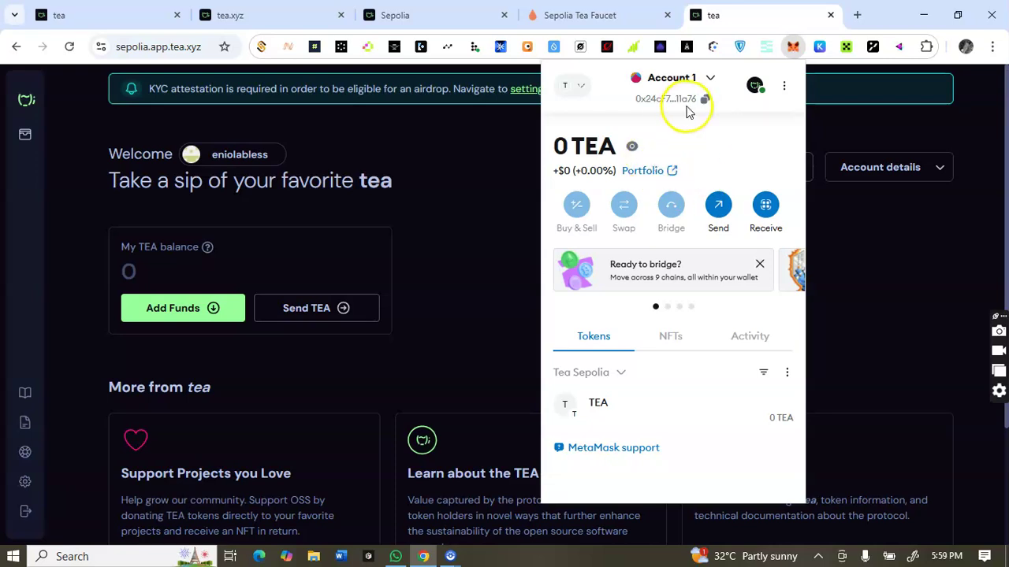
{"action": "left_click", "coordinate": [707, 101]}
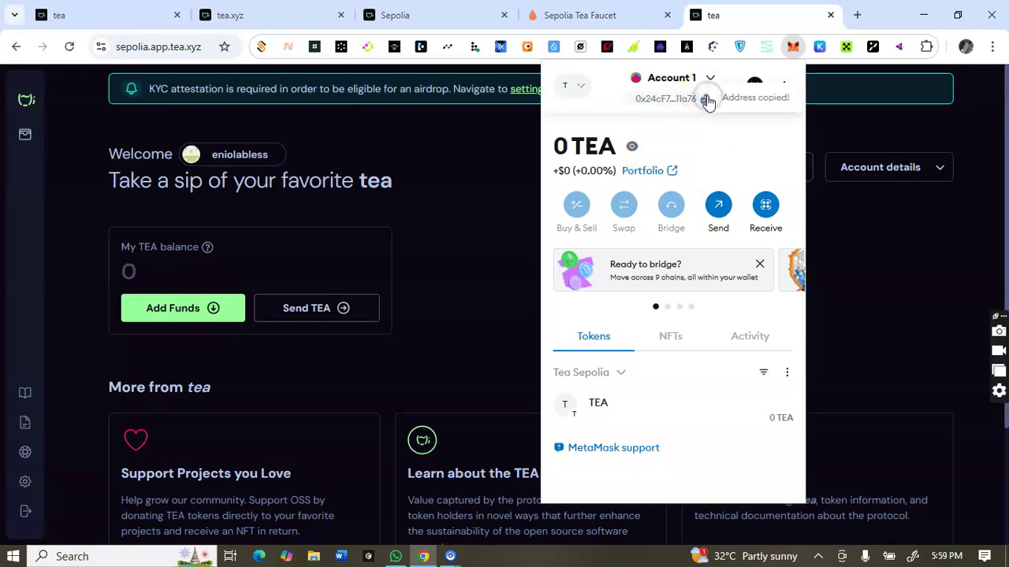
{"action": "left_click", "coordinate": [485, 144]}
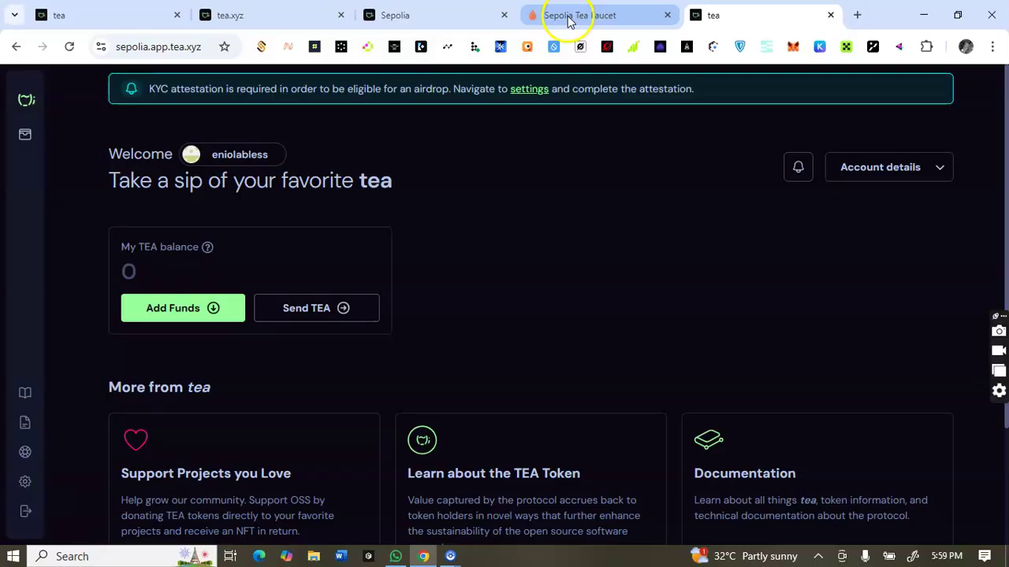
- Paste the copied wallet address into the Sepolia Tea Faucet's ETH address field
{"action": "left_click", "coordinate": [568, 15]}
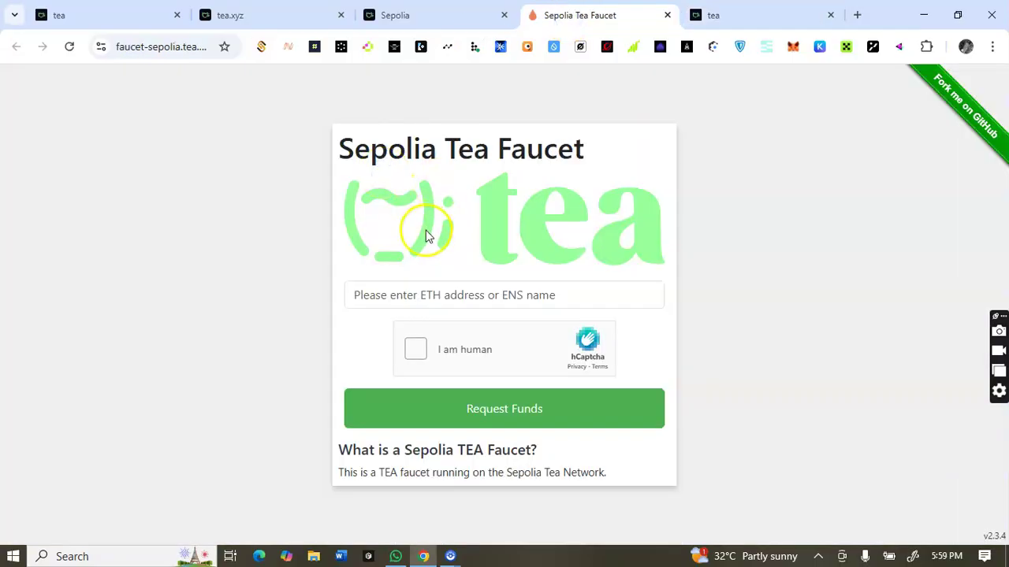
{"action": "left_click", "coordinate": [404, 294]}
{"action": "right_click", "coordinate": [402, 293]}
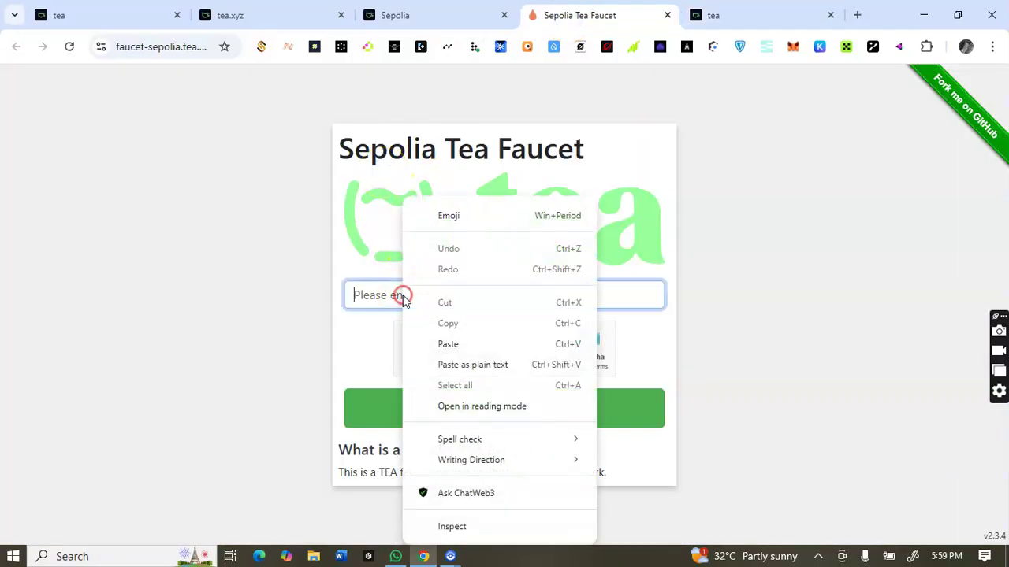
{"action": "left_click", "coordinate": [430, 348]}
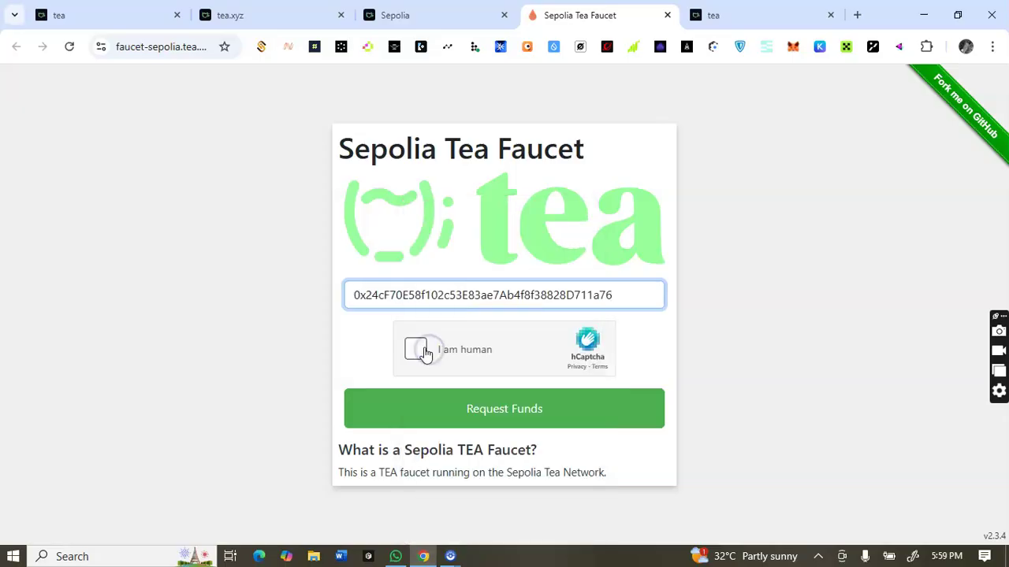
- Pass the human check and captcha to claim 50 TEA, confirmed in block #263968
{"action": "left_click", "coordinate": [421, 350]}
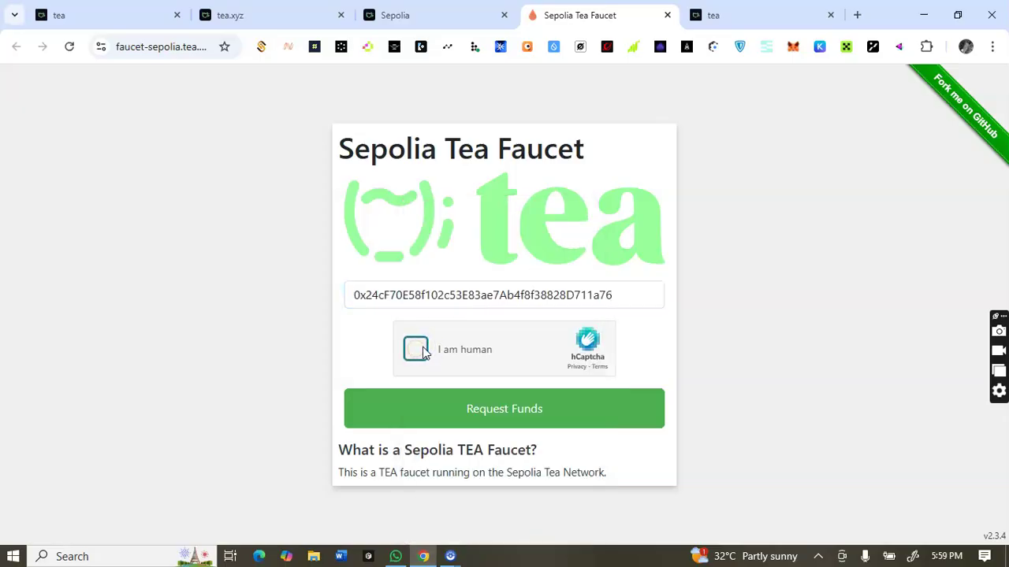
{"action": "left_click", "coordinate": [460, 408]}
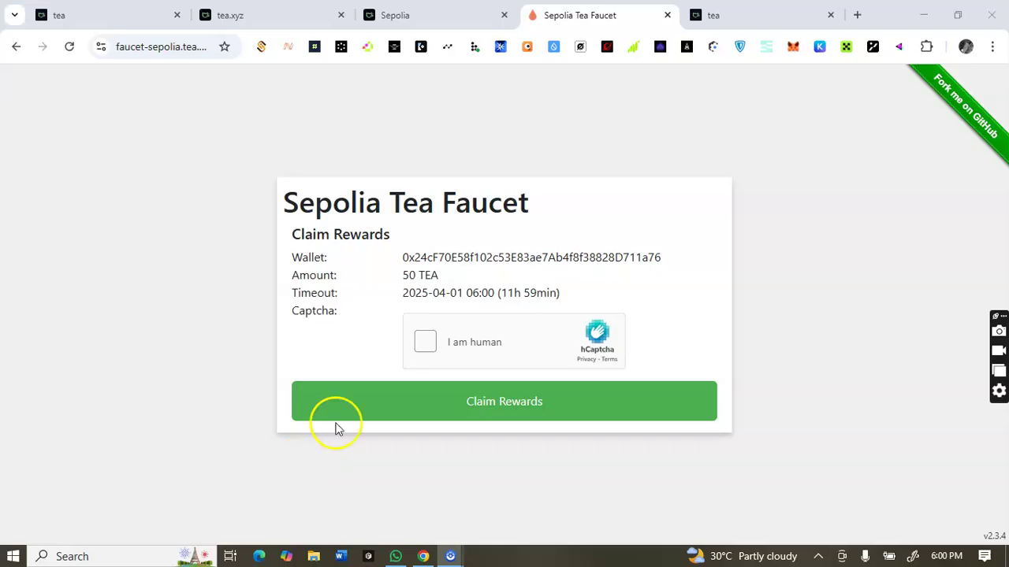
{"action": "left_click", "coordinate": [426, 340]}
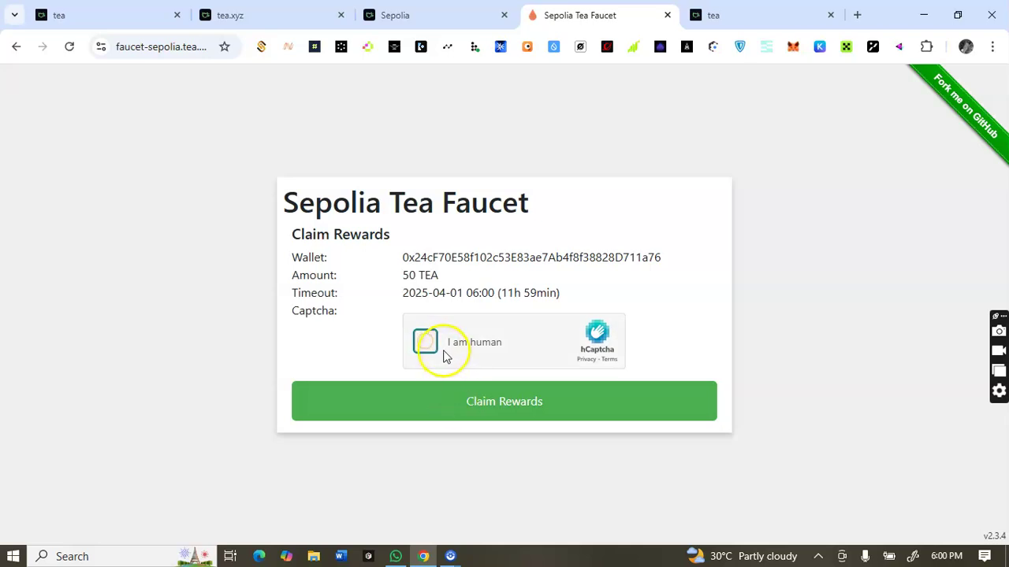
{"action": "left_click", "coordinate": [436, 345]}
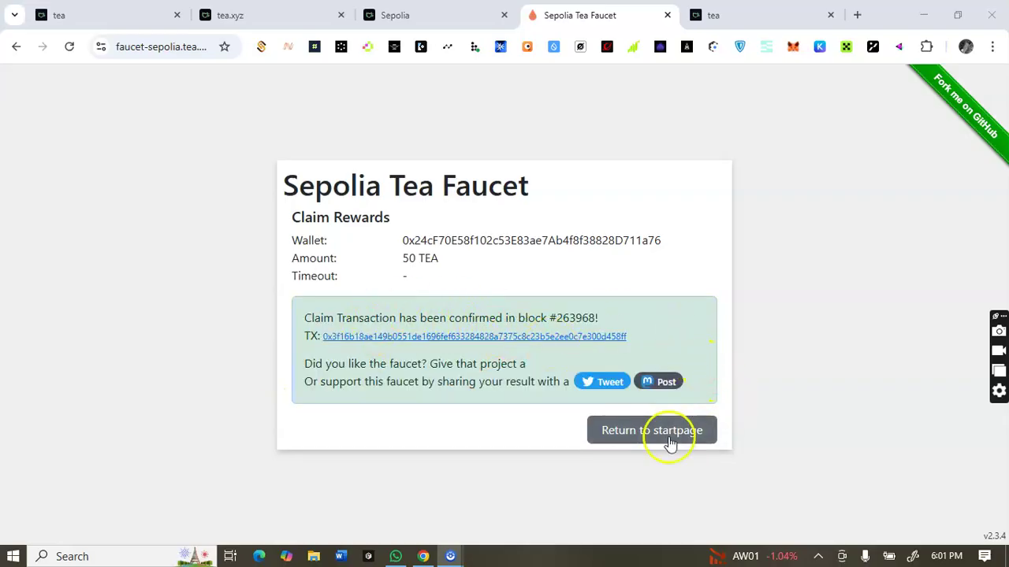
- Follow the KYC notice to tea Settings and begin KYC attestation to reach Choose KYC provider
{"action": "left_click", "coordinate": [775, 19]}
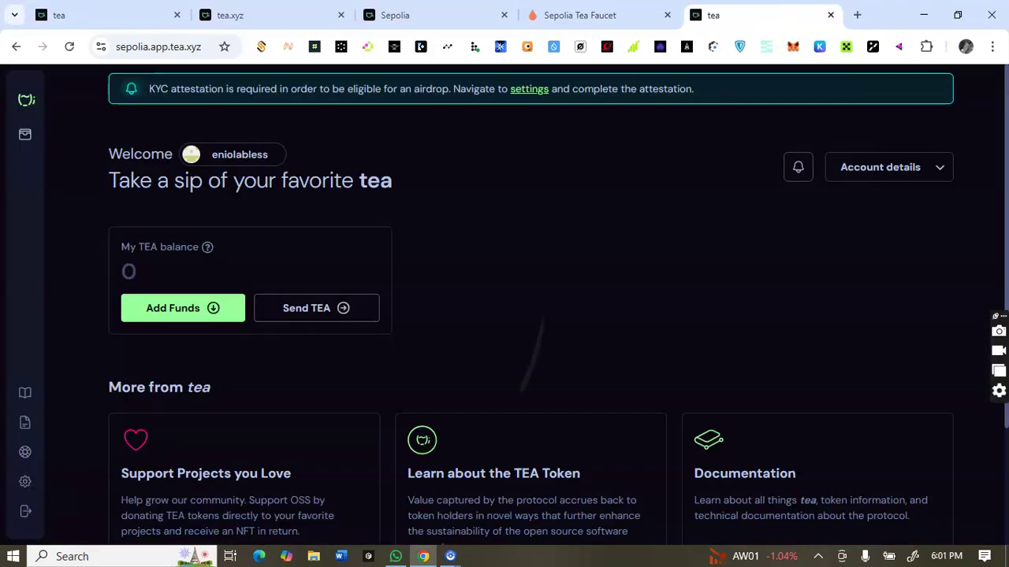
{"action": "double_click", "coordinate": [197, 94]}
{"action": "left_click", "coordinate": [212, 93]}
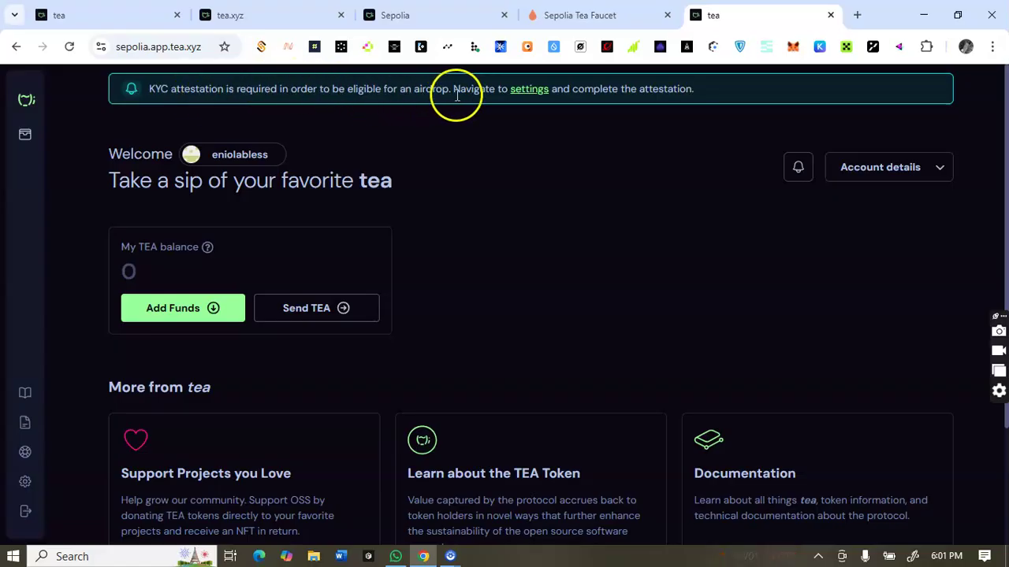
{"action": "left_click", "coordinate": [529, 89]}
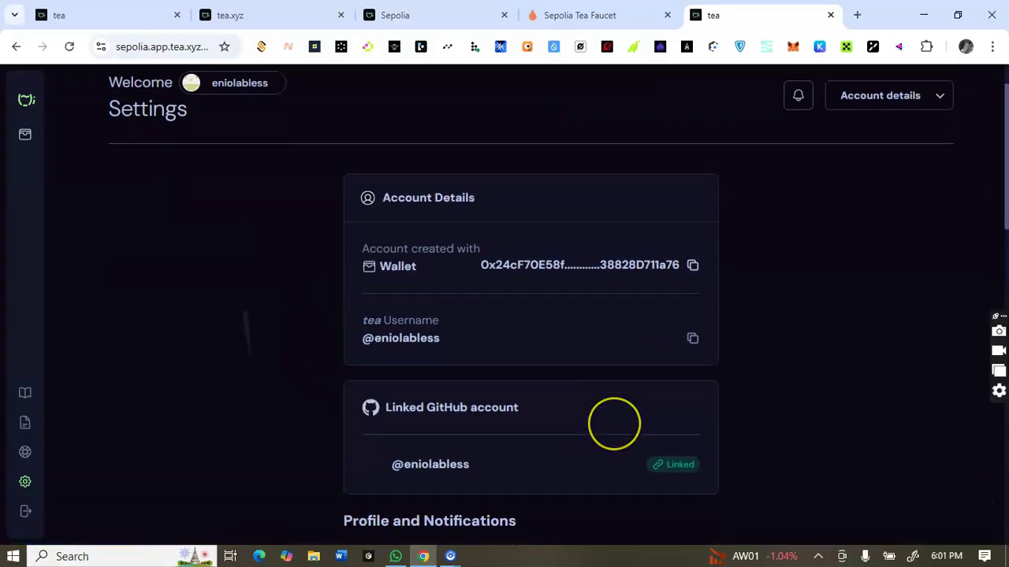
{"action": "scroll", "coordinate": [614, 423], "scroll_direction": "down", "scroll_amount": 2}
{"action": "scroll", "coordinate": [615, 423], "scroll_direction": "down", "scroll_amount": 3}
{"action": "scroll", "coordinate": [473, 394], "scroll_direction": "down", "scroll_amount": 1}
{"action": "scroll", "coordinate": [473, 394], "scroll_direction": "down", "scroll_amount": 2}
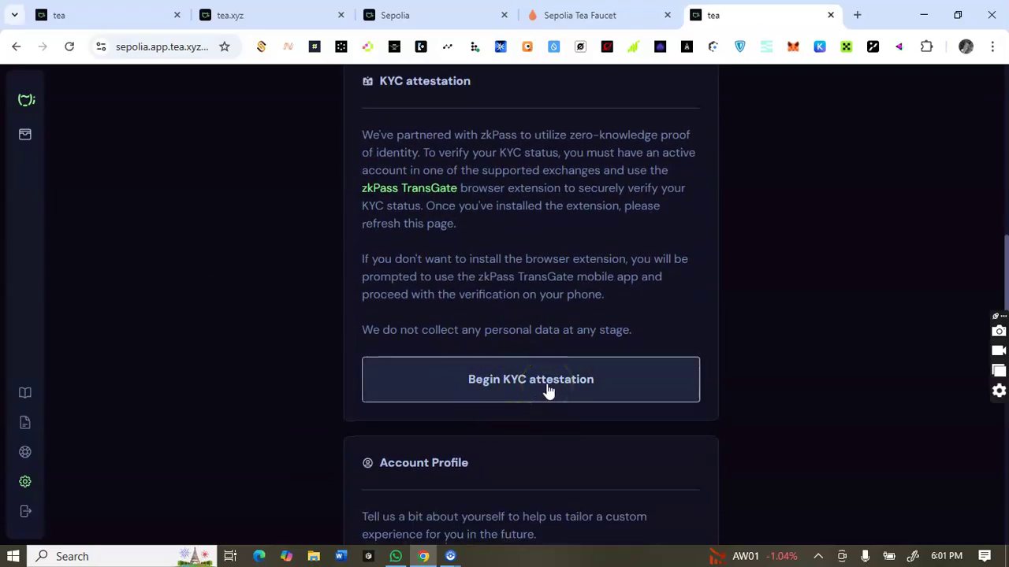
{"action": "left_click", "coordinate": [514, 385]}
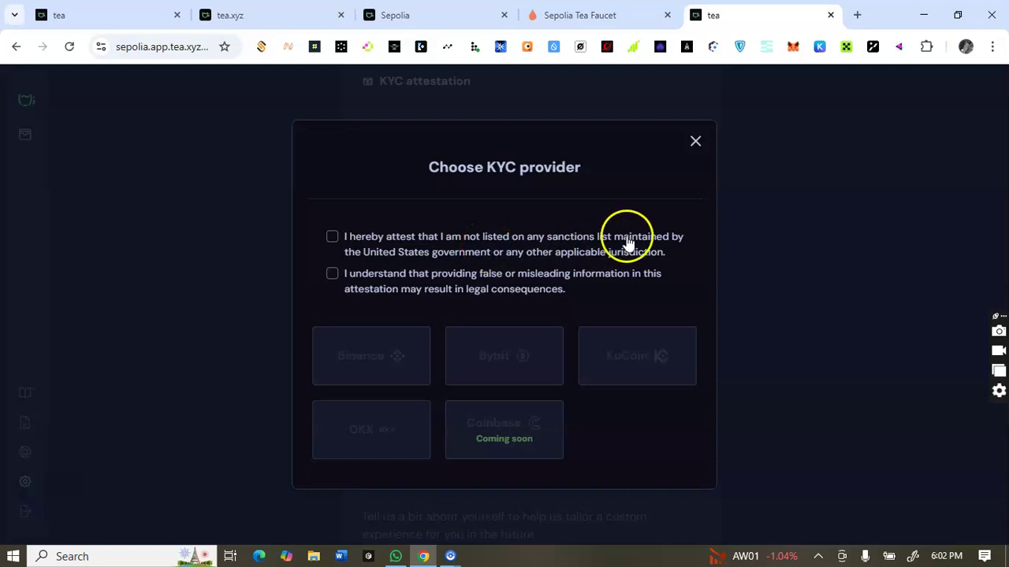
- Tick the sanctions and false-information attestations, then choose Bybit as KYC provider
{"action": "left_click", "coordinate": [332, 238]}
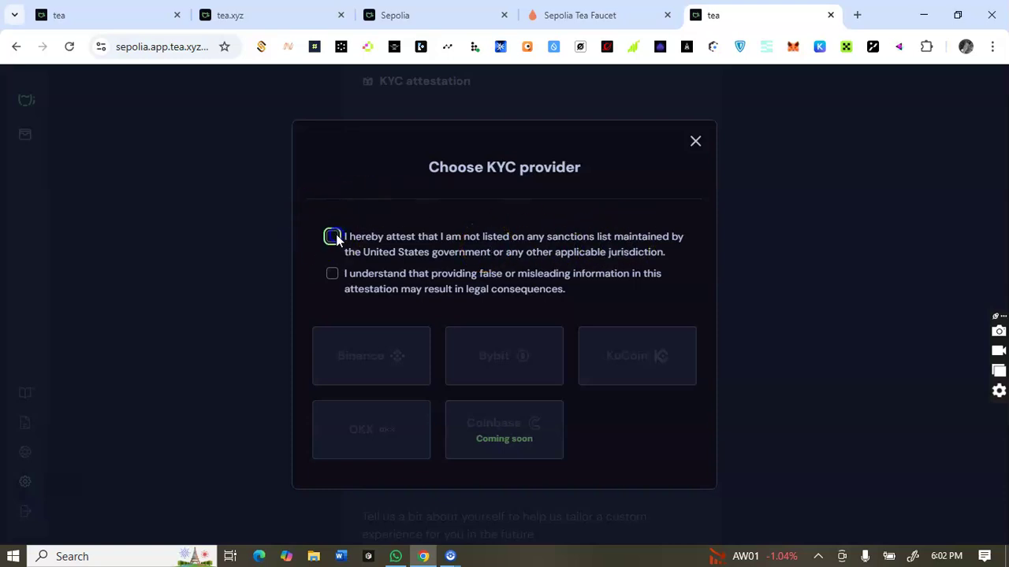
{"action": "left_click", "coordinate": [332, 275]}
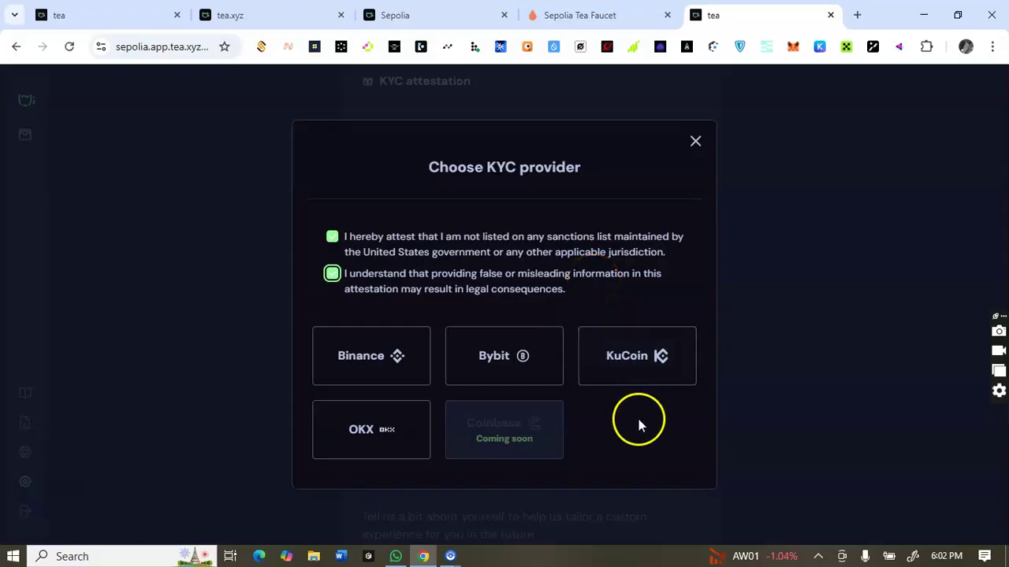
{"action": "left_click", "coordinate": [524, 374]}
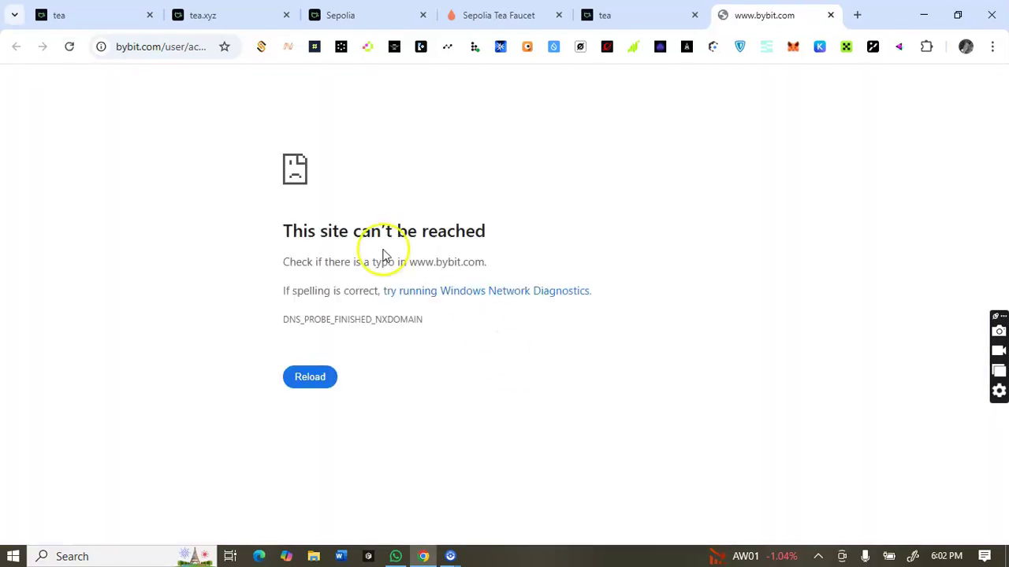
- Connect ZenMate VPN to Romania and reload the unreachable Bybit page
{"action": "left_click", "coordinate": [740, 49]}
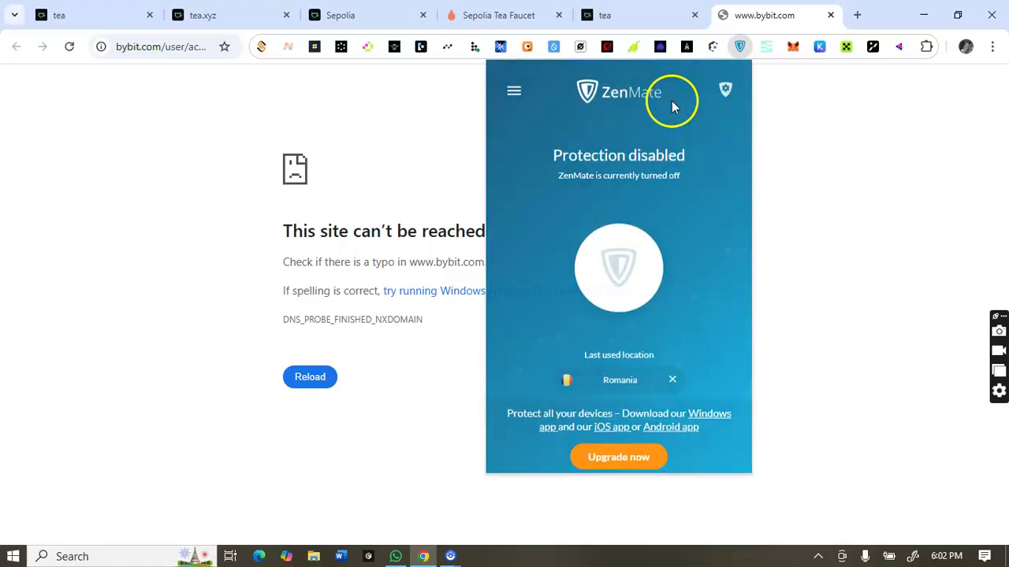
{"action": "left_click", "coordinate": [615, 268]}
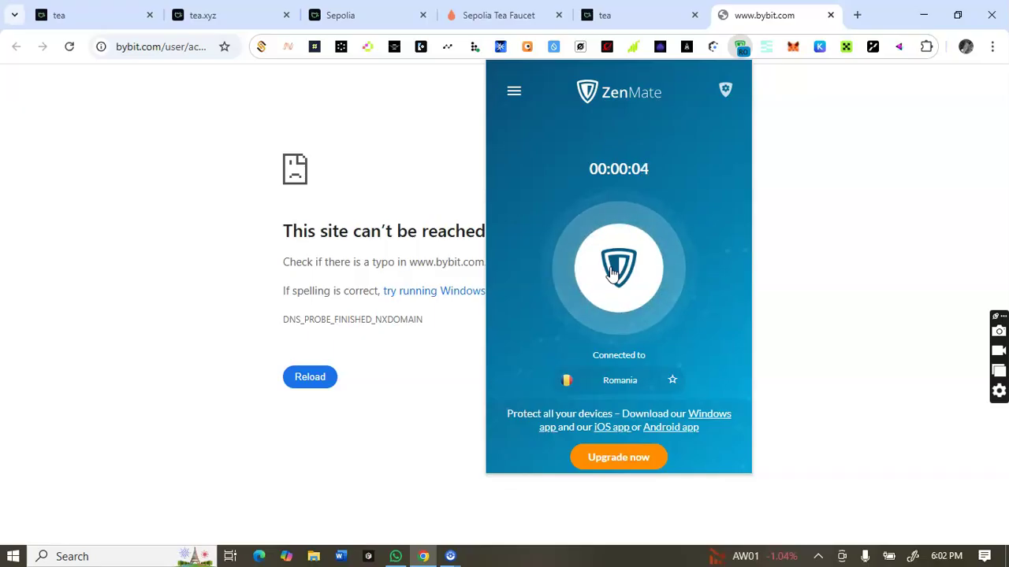
{"action": "left_click", "coordinate": [795, 270]}
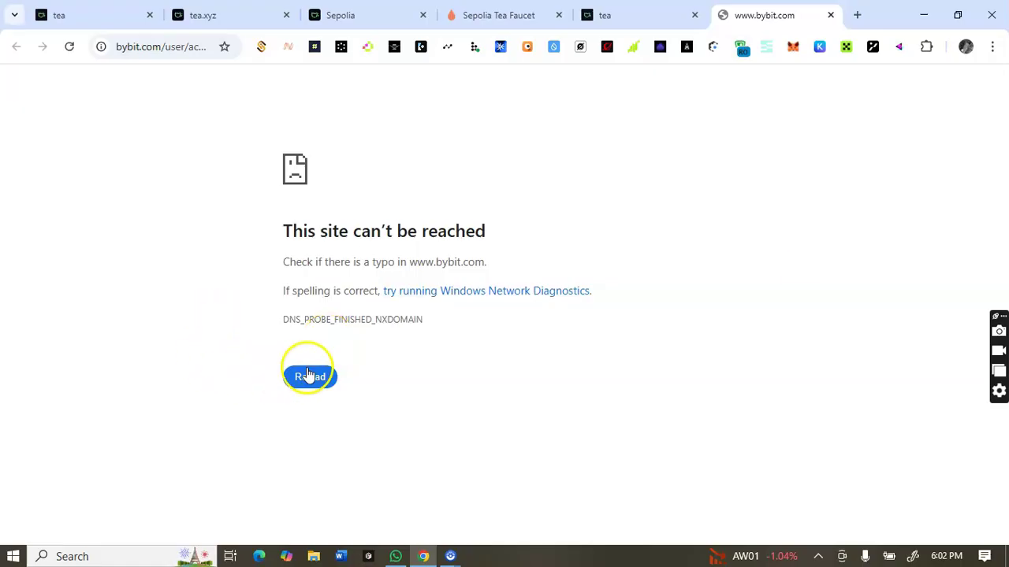
{"action": "left_click", "coordinate": [311, 377]}
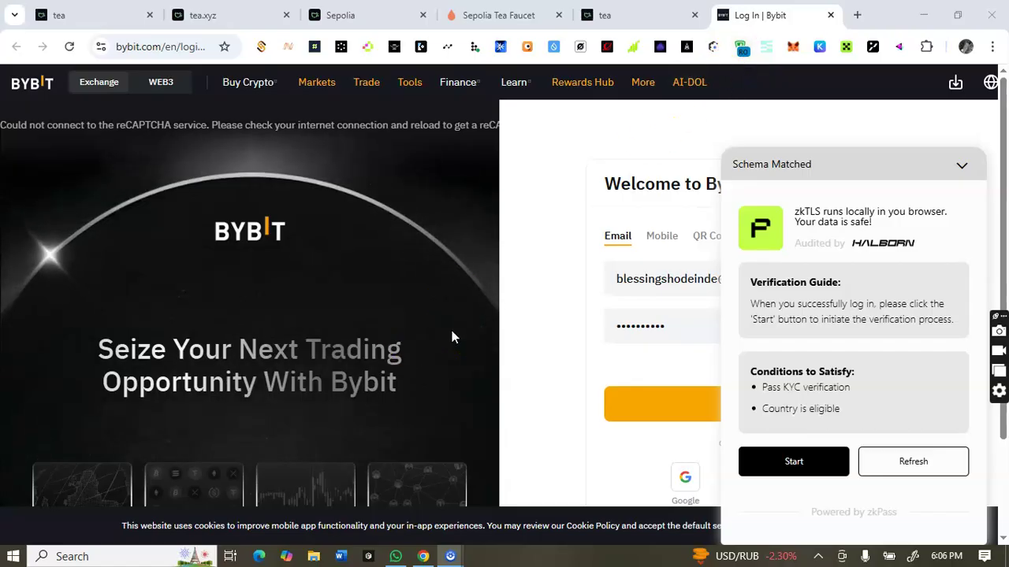
- Start the zkPass TransGate verification of the Bybit account from its login page
{"action": "left_click", "coordinate": [509, 320]}
{"action": "left_click", "coordinate": [774, 462]}
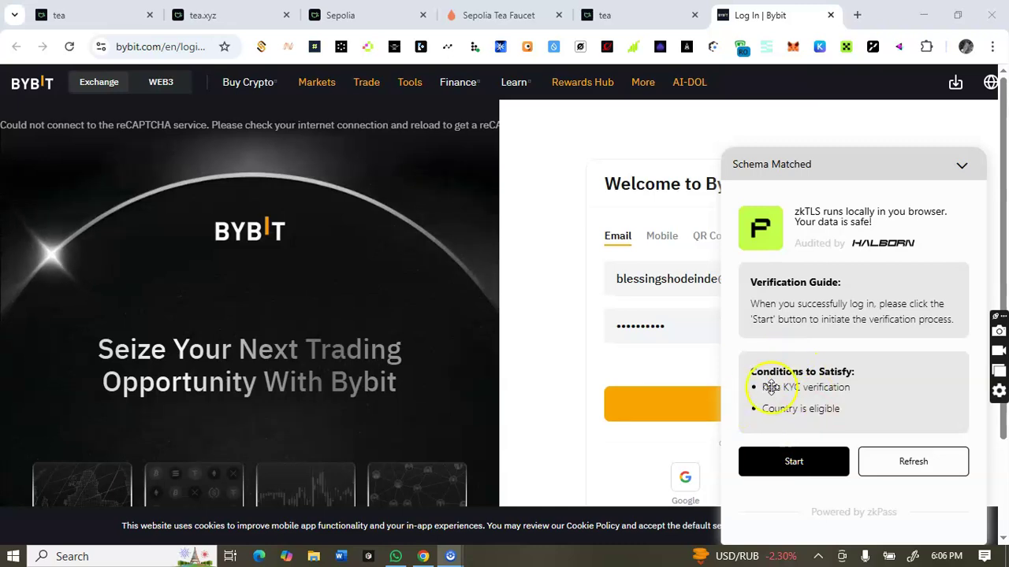
{"action": "left_click", "coordinate": [773, 303]}
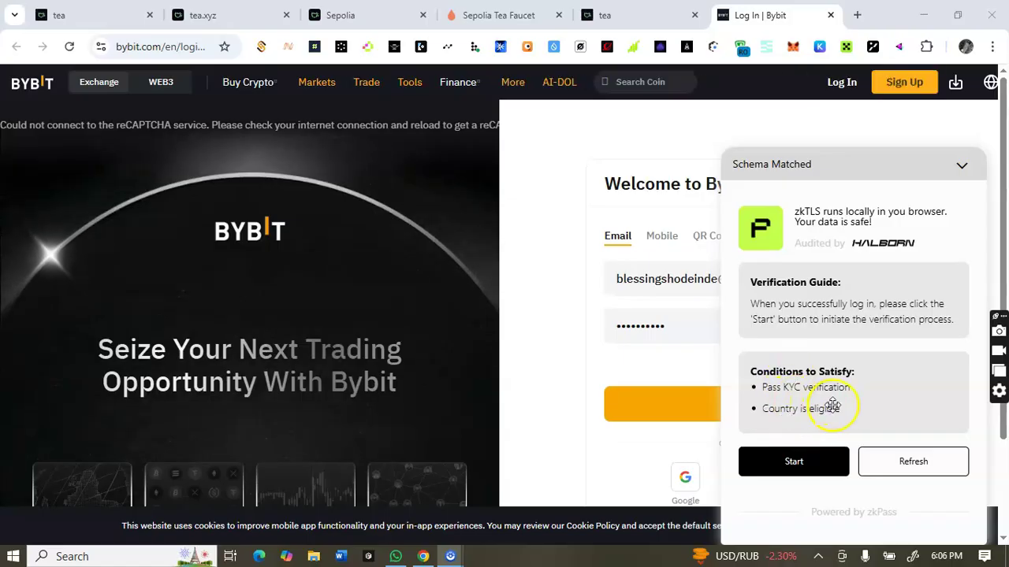
{"action": "left_click", "coordinate": [814, 464]}
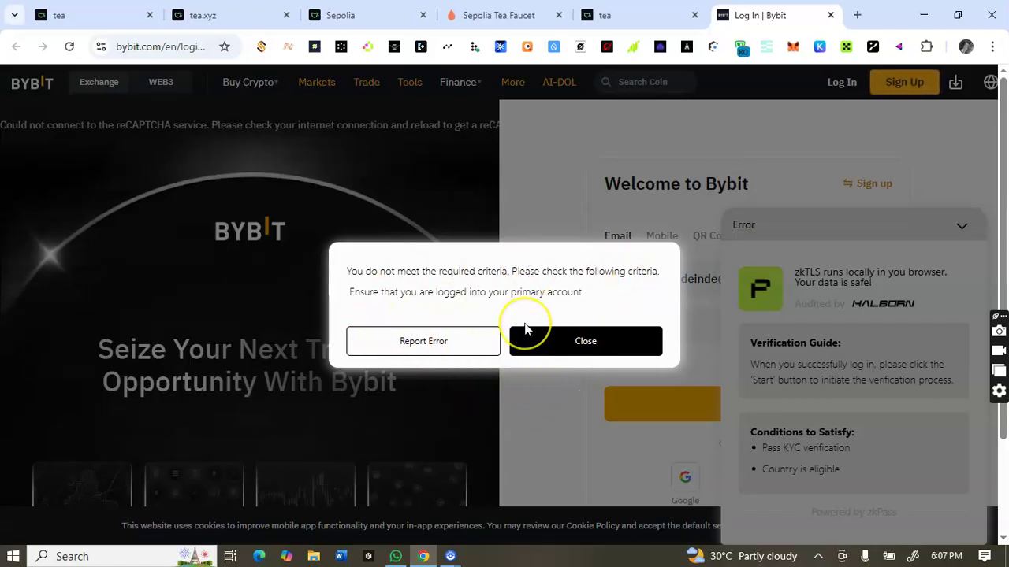
- Dismiss Bybit's failed-criteria error and close the Bybit tab, returning to tea Settings
{"action": "left_click", "coordinate": [444, 343]}
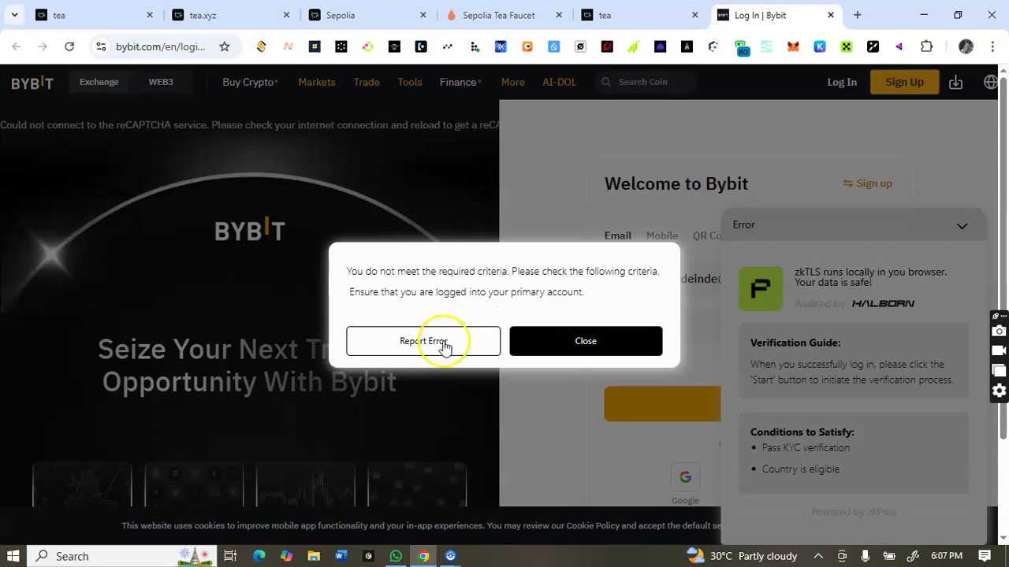
{"action": "left_click", "coordinate": [445, 335]}
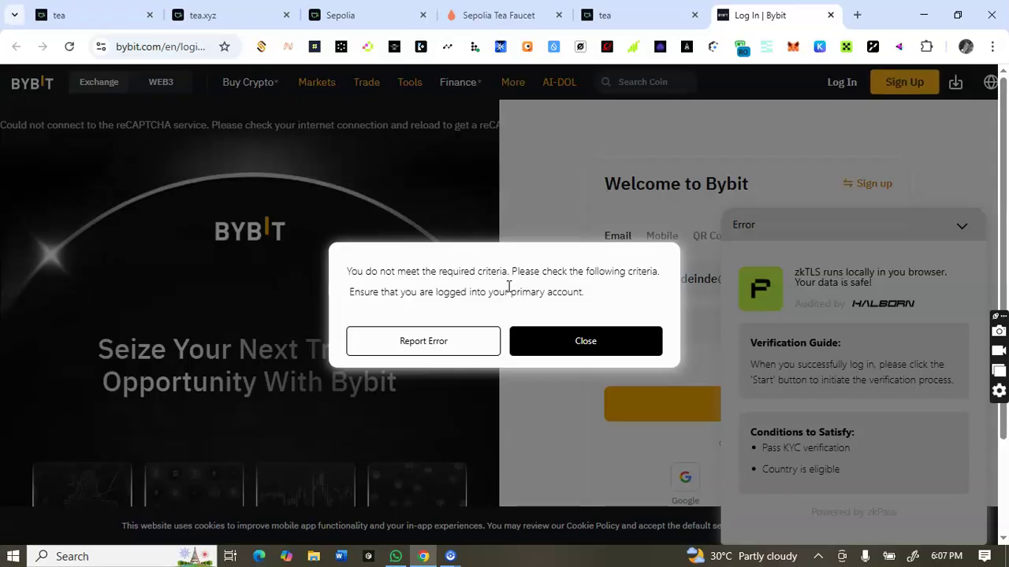
{"action": "left_click", "coordinate": [567, 341]}
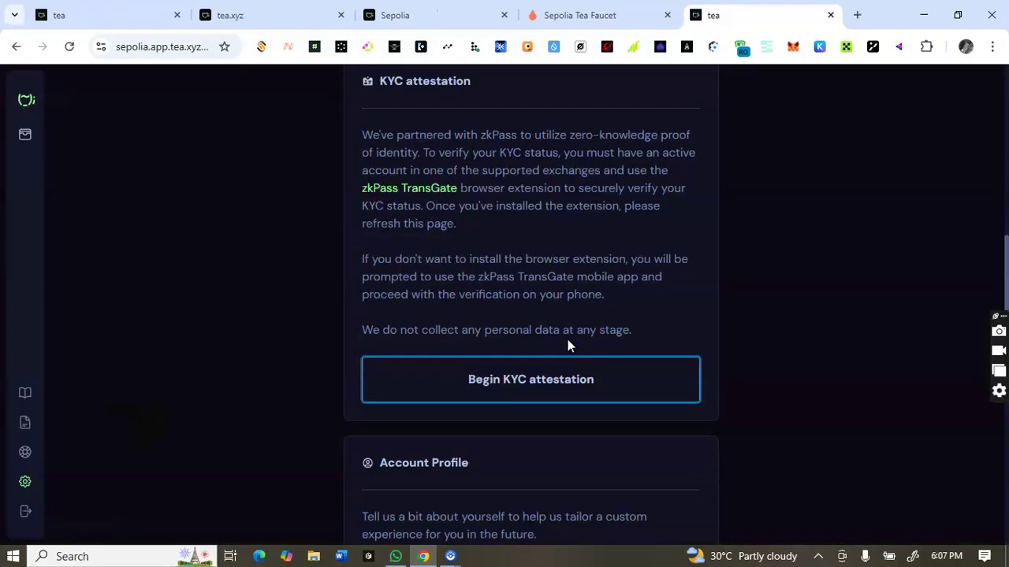
- Add zkPass TransGate to Chrome, then rerun tea's KYC attestation until it reads Complete
{"action": "scroll", "coordinate": [614, 342], "scroll_direction": "up", "scroll_amount": 2}
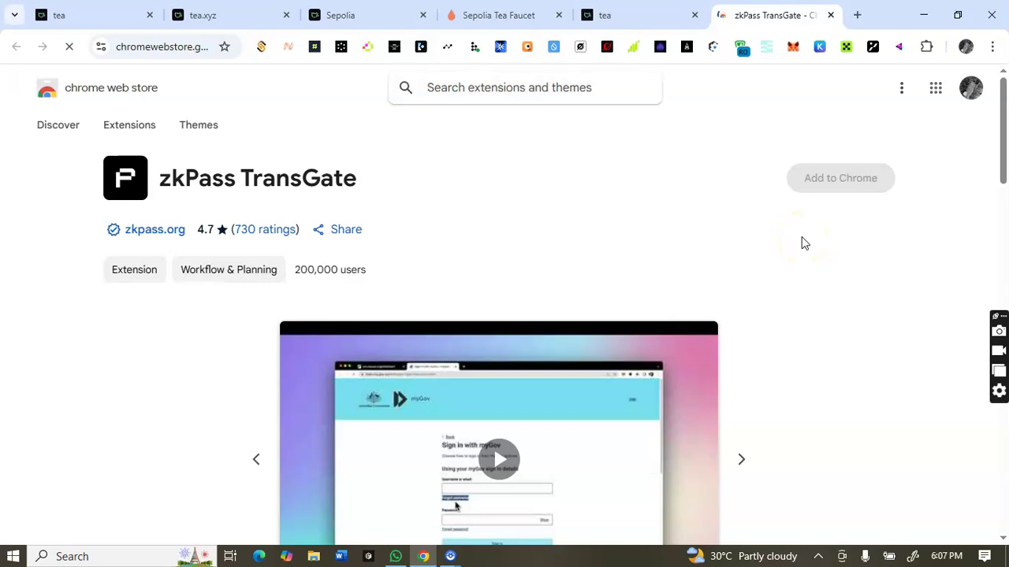
{"action": "left_click", "coordinate": [867, 178]}
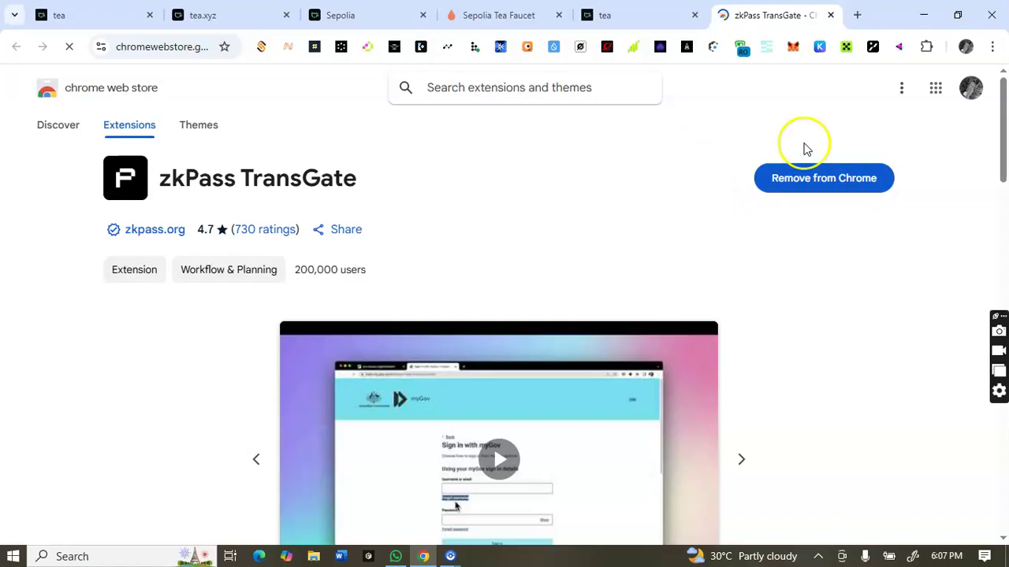
{"action": "left_click", "coordinate": [613, 17]}
{"action": "scroll", "coordinate": [633, 289], "scroll_direction": "down", "scroll_amount": 3}
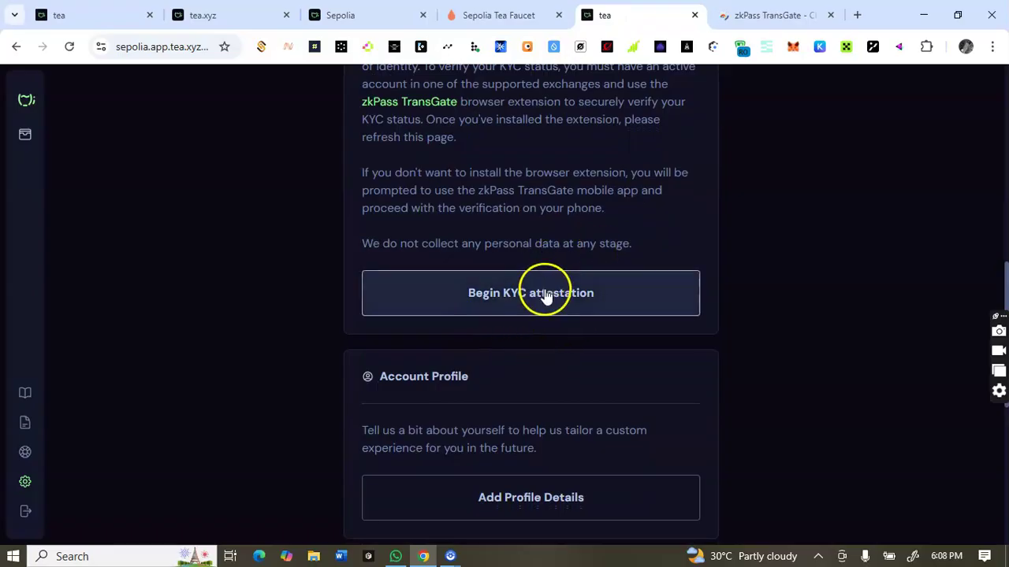
{"action": "left_click", "coordinate": [547, 292]}
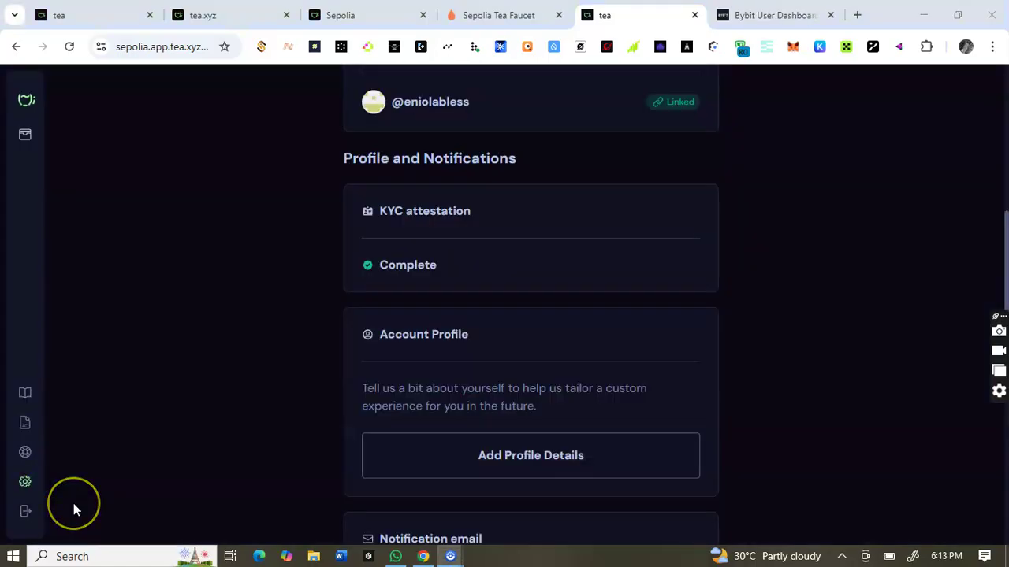
- Review the tea Settings page with KYC Complete, then return to the Sepolia Tea Faucet tab
{"action": "scroll", "coordinate": [73, 504], "scroll_direction": "up", "scroll_amount": 1}
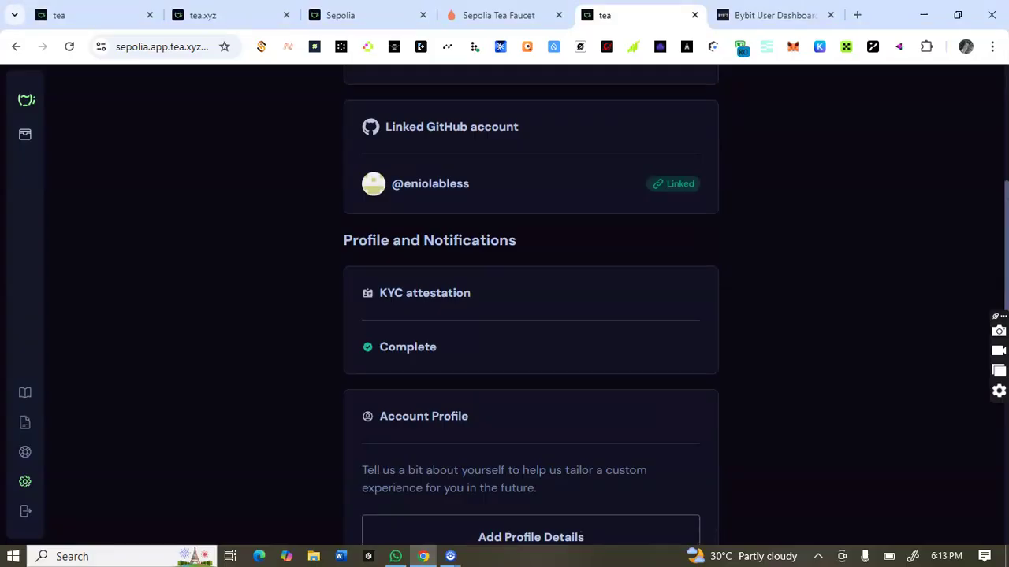
{"action": "scroll", "coordinate": [531, 315], "scroll_direction": "down", "scroll_amount": 1}
{"action": "scroll", "coordinate": [530, 315], "scroll_direction": "up", "scroll_amount": 1}
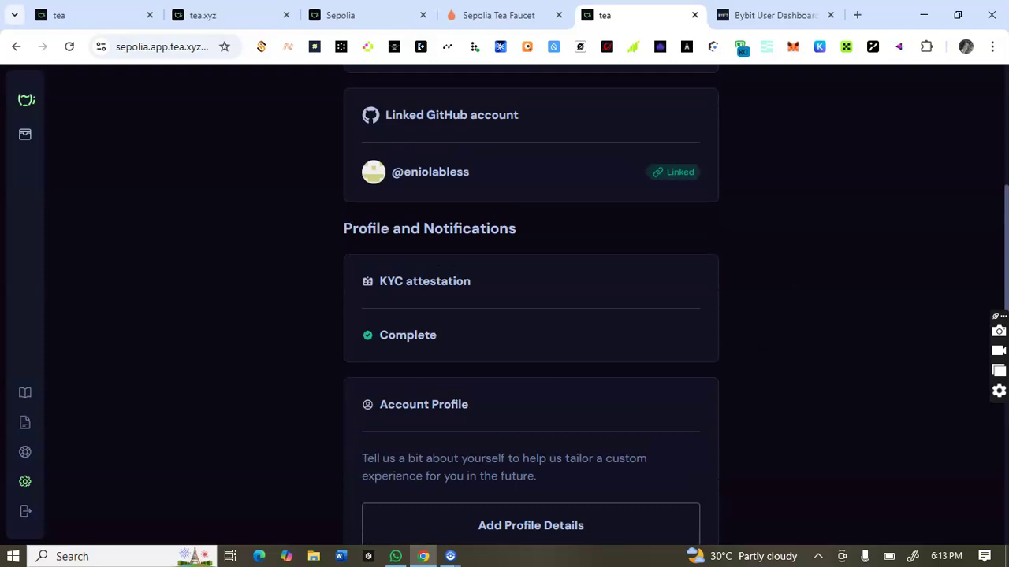
{"action": "scroll", "coordinate": [531, 316], "scroll_direction": "down", "scroll_amount": 1}
{"action": "scroll", "coordinate": [531, 316], "scroll_direction": "up", "scroll_amount": 1}
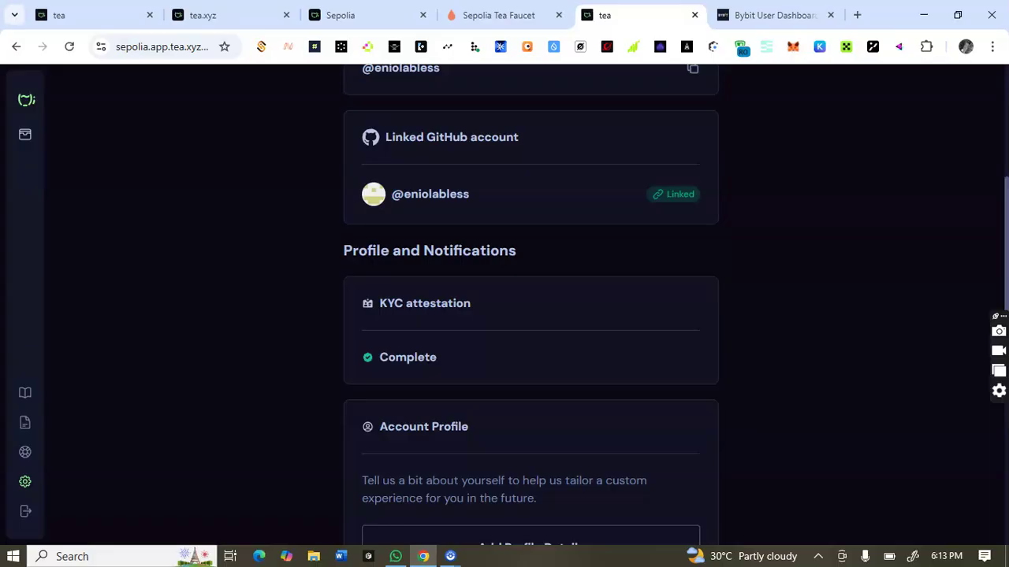
{"action": "scroll", "coordinate": [530, 304], "scroll_direction": "down", "scroll_amount": 2}
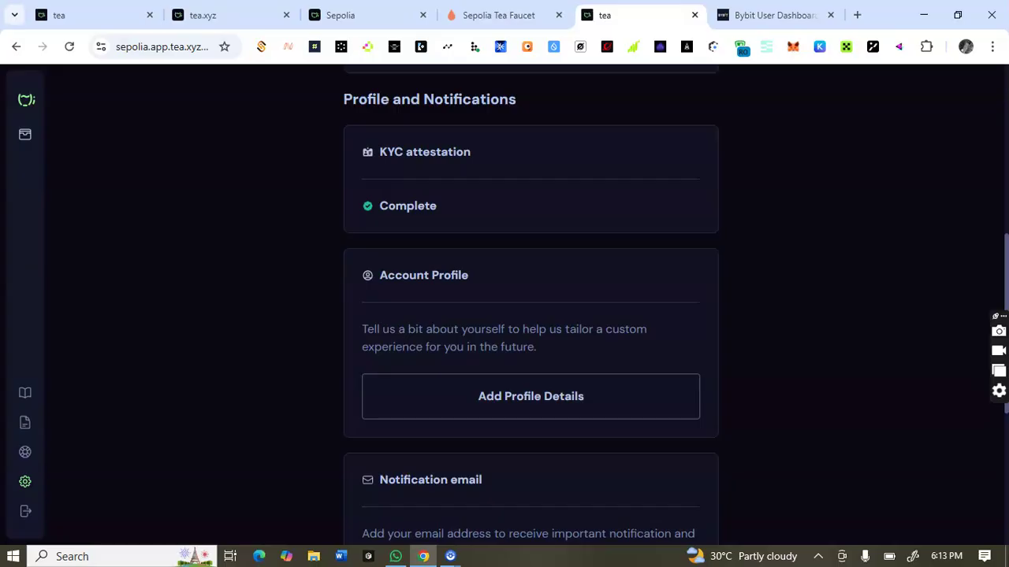
{"action": "scroll", "coordinate": [530, 304], "scroll_direction": "down", "scroll_amount": 2}
{"action": "scroll", "coordinate": [530, 304], "scroll_direction": "down", "scroll_amount": 2}
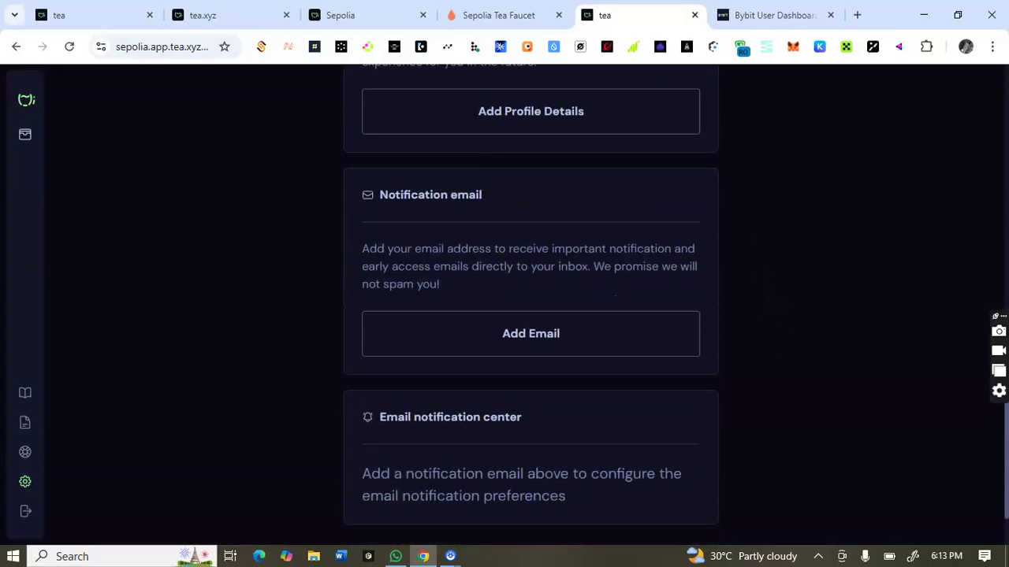
{"action": "scroll", "coordinate": [530, 305], "scroll_direction": "down", "scroll_amount": 1}
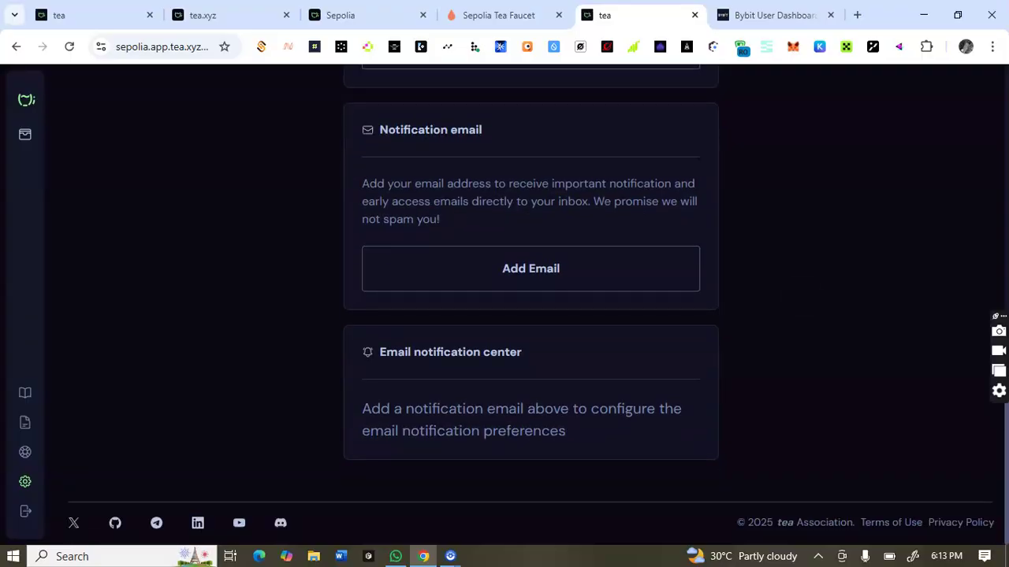
{"action": "scroll", "coordinate": [531, 304], "scroll_direction": "up", "scroll_amount": 4}
{"action": "scroll", "coordinate": [530, 304], "scroll_direction": "up", "scroll_amount": 2}
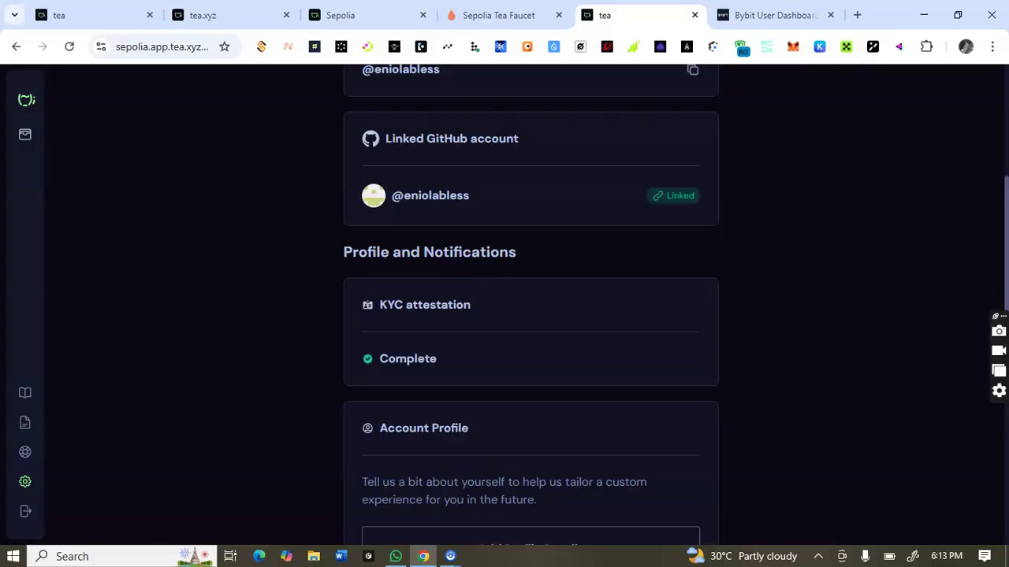
{"action": "scroll", "coordinate": [530, 304], "scroll_direction": "up", "scroll_amount": 1}
{"action": "scroll", "coordinate": [530, 304], "scroll_direction": "up", "scroll_amount": 2}
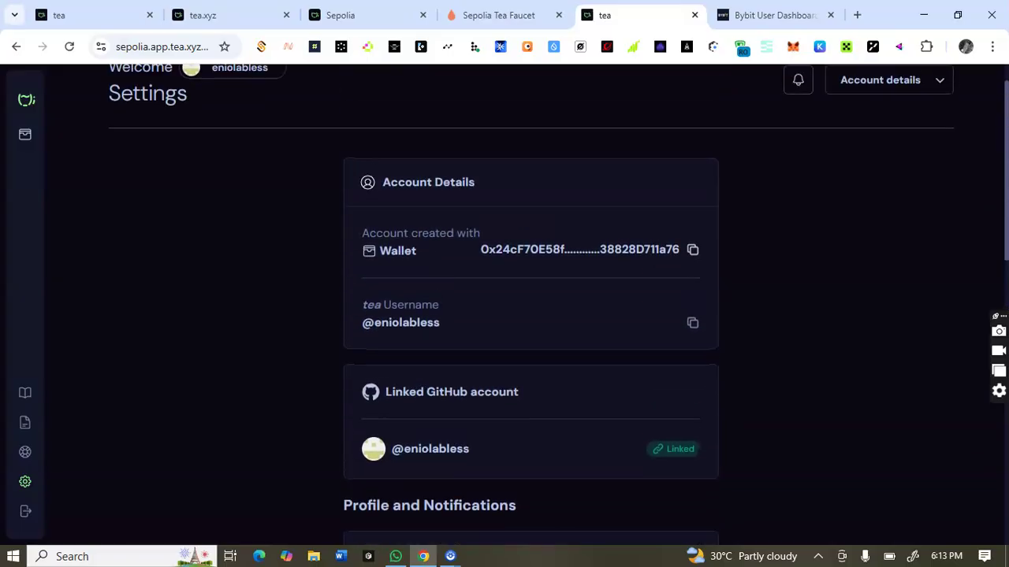
{"action": "scroll", "coordinate": [530, 305], "scroll_direction": "down", "scroll_amount": 3}
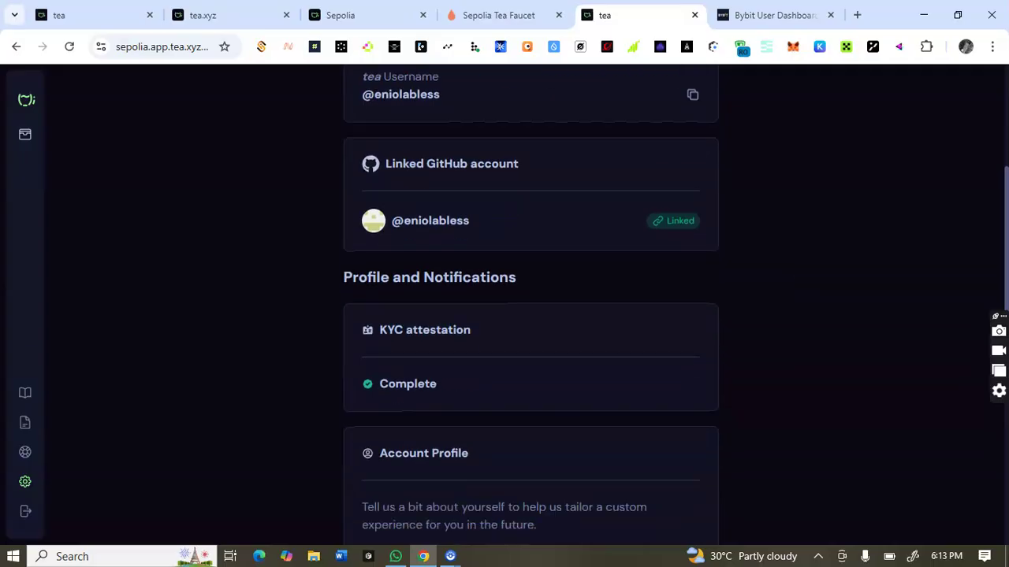
{"action": "key", "text": "ctrl+shift+Tab"}
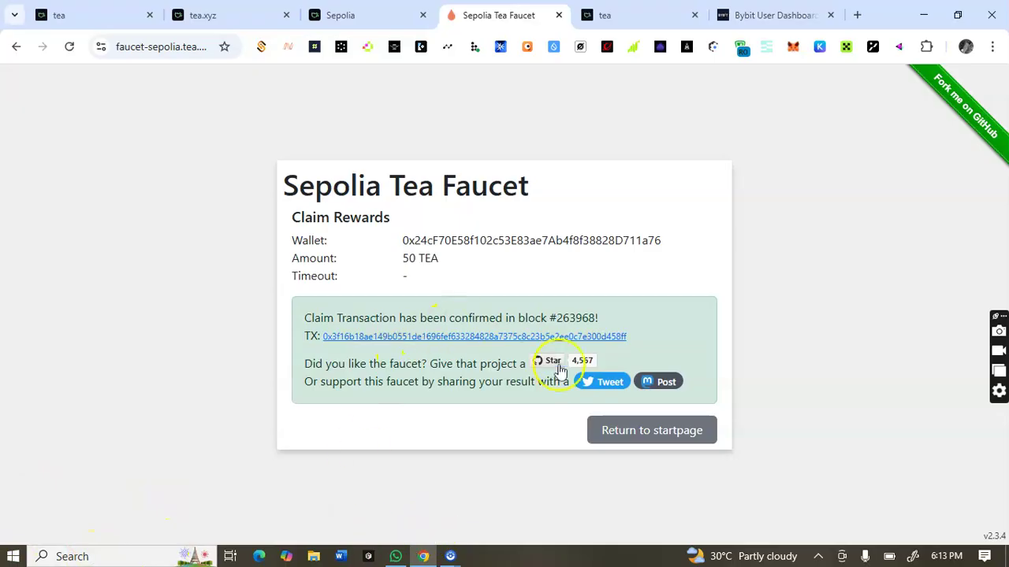
- Close the faucet tab and view the Tea Sepolia page's three completed Phase 1 tasks
{"action": "left_click", "coordinate": [560, 17]}
{"action": "left_click", "coordinate": [343, 15]}
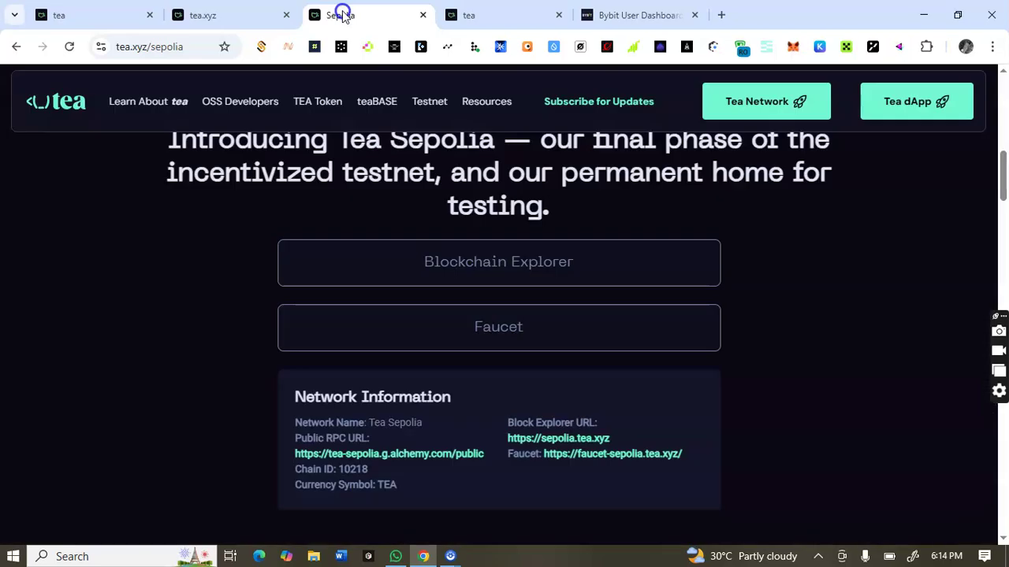
{"action": "scroll", "coordinate": [504, 315], "scroll_direction": "down", "scroll_amount": 2}
{"action": "scroll", "coordinate": [505, 315], "scroll_direction": "down", "scroll_amount": 2}
{"action": "scroll", "coordinate": [505, 315], "scroll_direction": "down", "scroll_amount": 6}
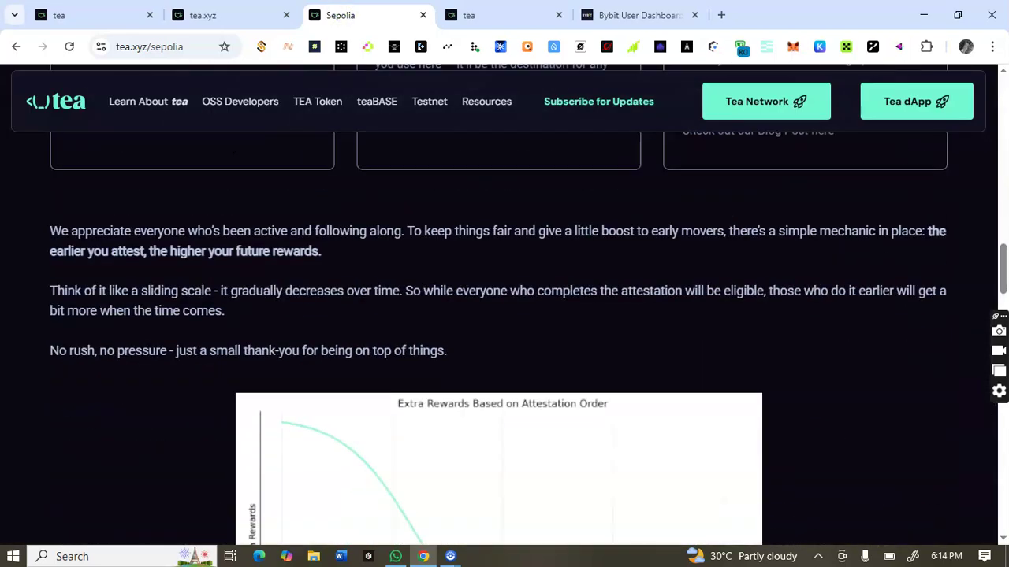
{"action": "scroll", "coordinate": [505, 316], "scroll_direction": "up", "scroll_amount": 2}
{"action": "scroll", "coordinate": [505, 316], "scroll_direction": "up", "scroll_amount": 2}
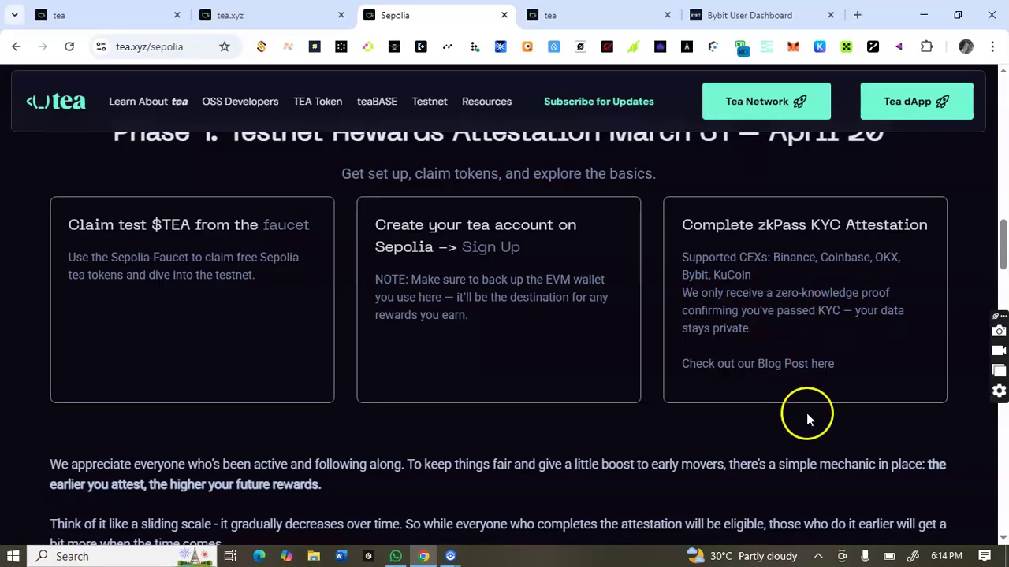
{"action": "scroll", "coordinate": [806, 417], "scroll_direction": "down", "scroll_amount": 2}
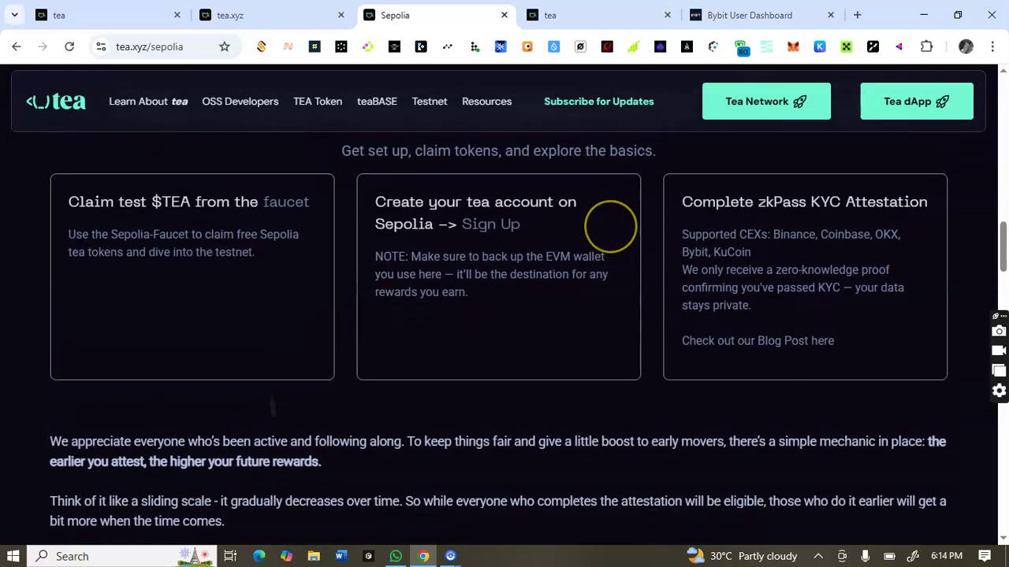
{"action": "scroll", "coordinate": [611, 228], "scroll_direction": "up", "scroll_amount": 1}
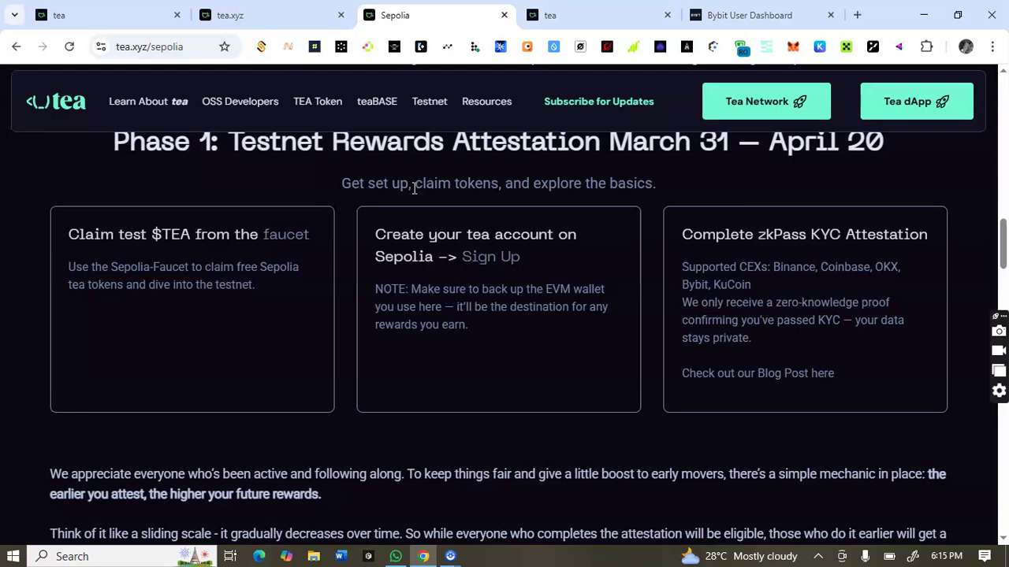
{"action": "scroll", "coordinate": [413, 188], "scroll_direction": "down", "scroll_amount": 1}
{"action": "scroll", "coordinate": [414, 188], "scroll_direction": "up", "scroll_amount": 2}
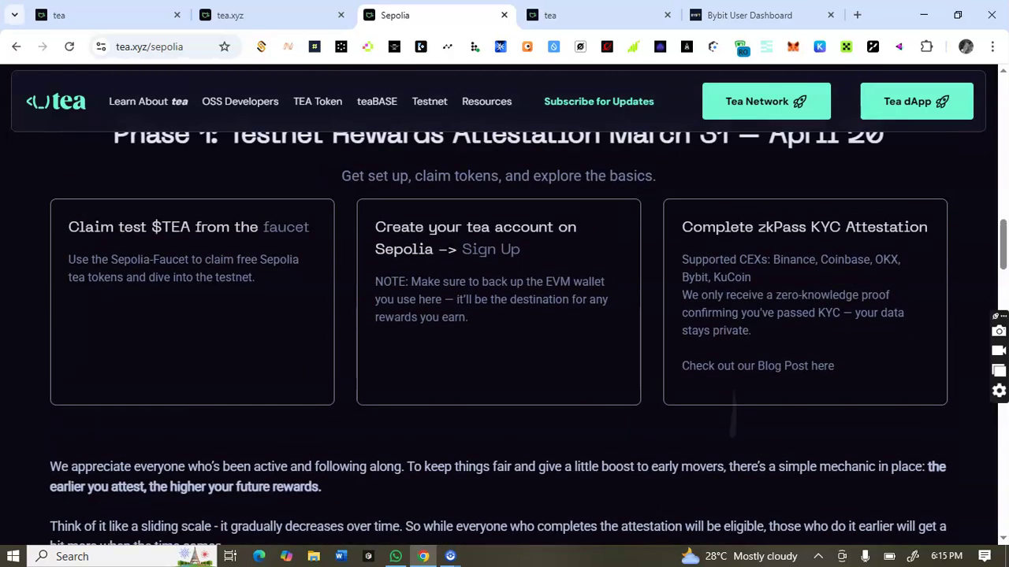